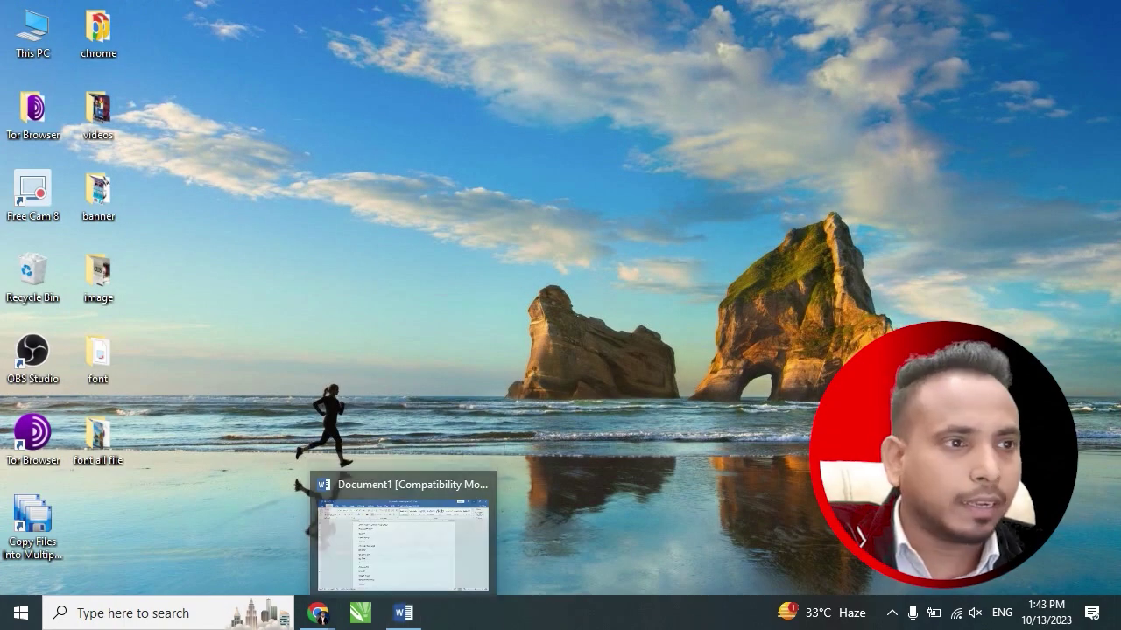
# Restore the minimized Word Document1 window from the taskbar.
pyautogui.rightClick(406, 245)
pyautogui.click(403, 613)
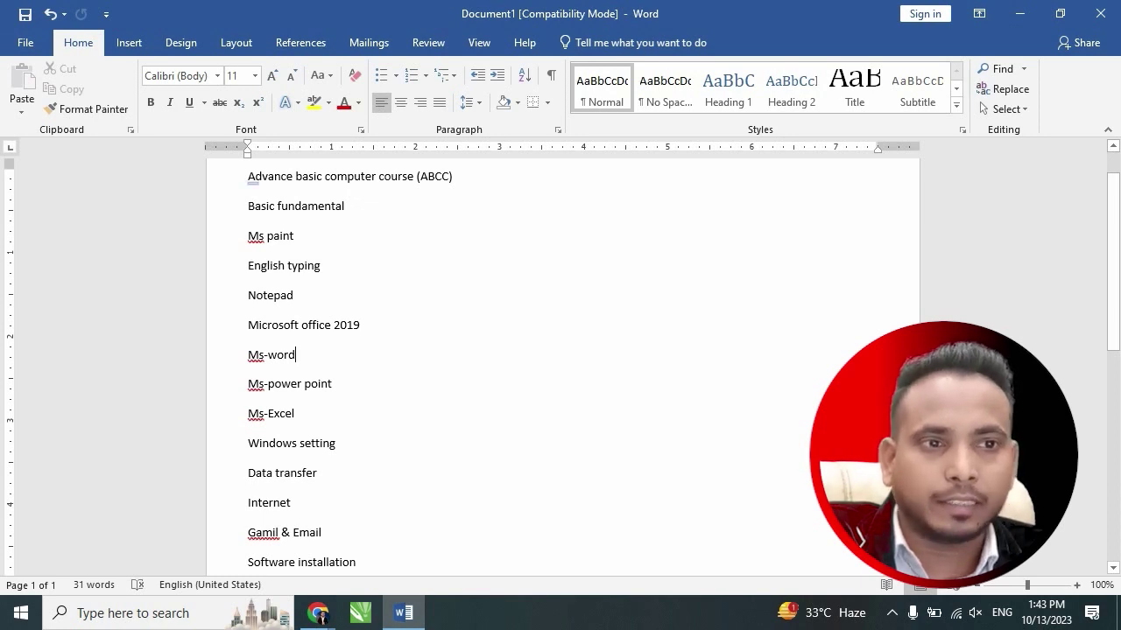
pyautogui.moveTo(248, 176); pyautogui.dragTo(452, 176)
pyautogui.click(345, 206)
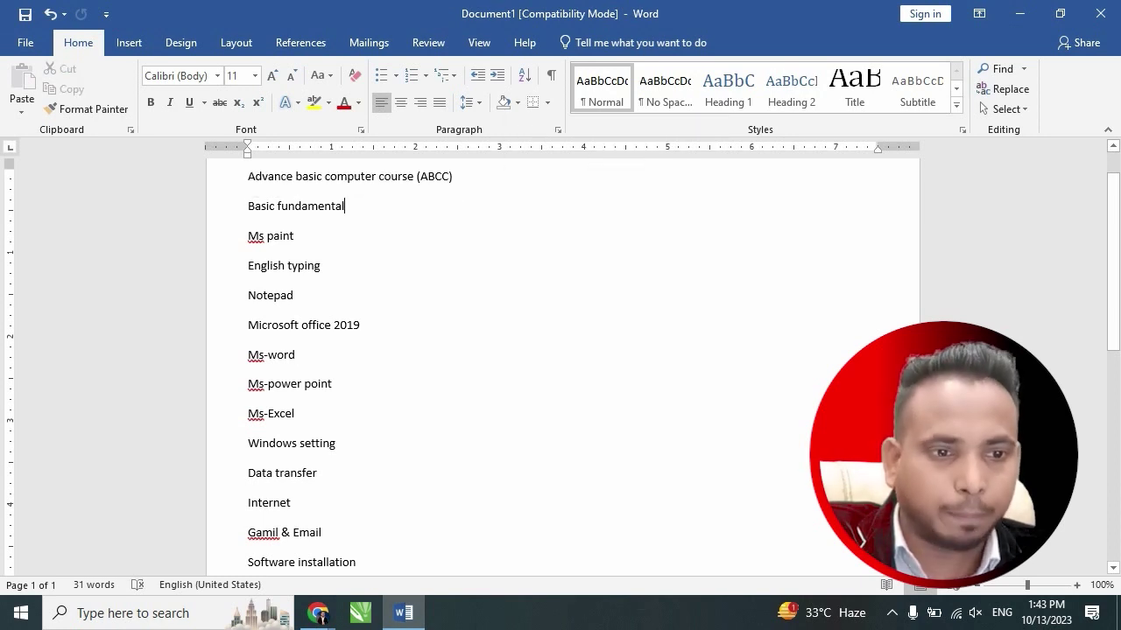
pyautogui.moveTo(247, 176); pyautogui.dragTo(303, 543)
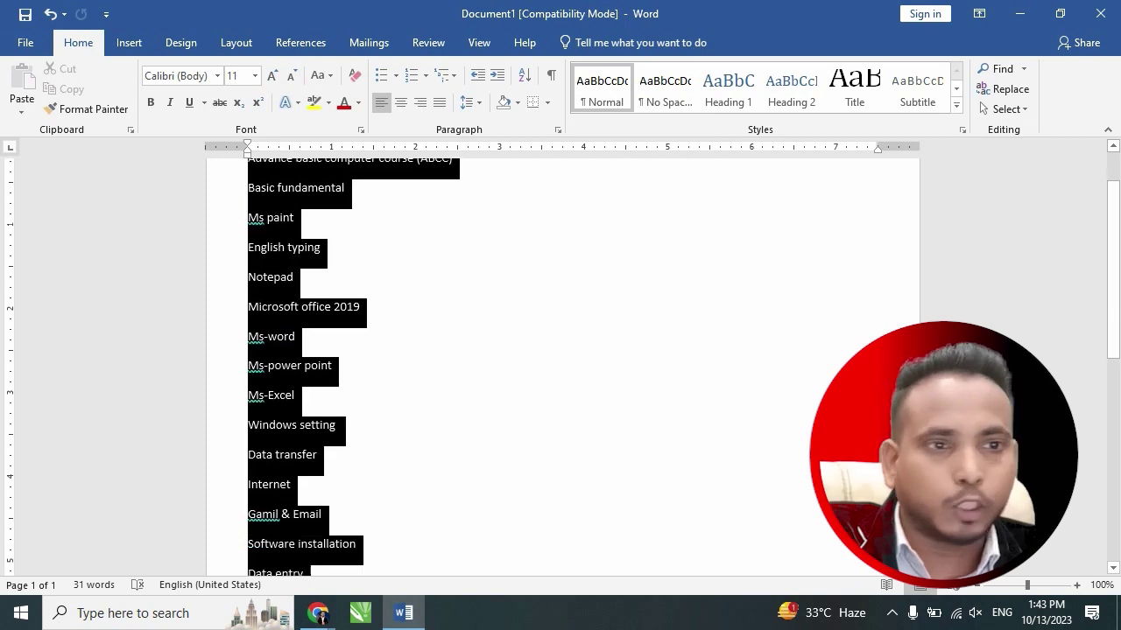
pyautogui.click(321, 462)
pyautogui.scroll(3, 561, 350)
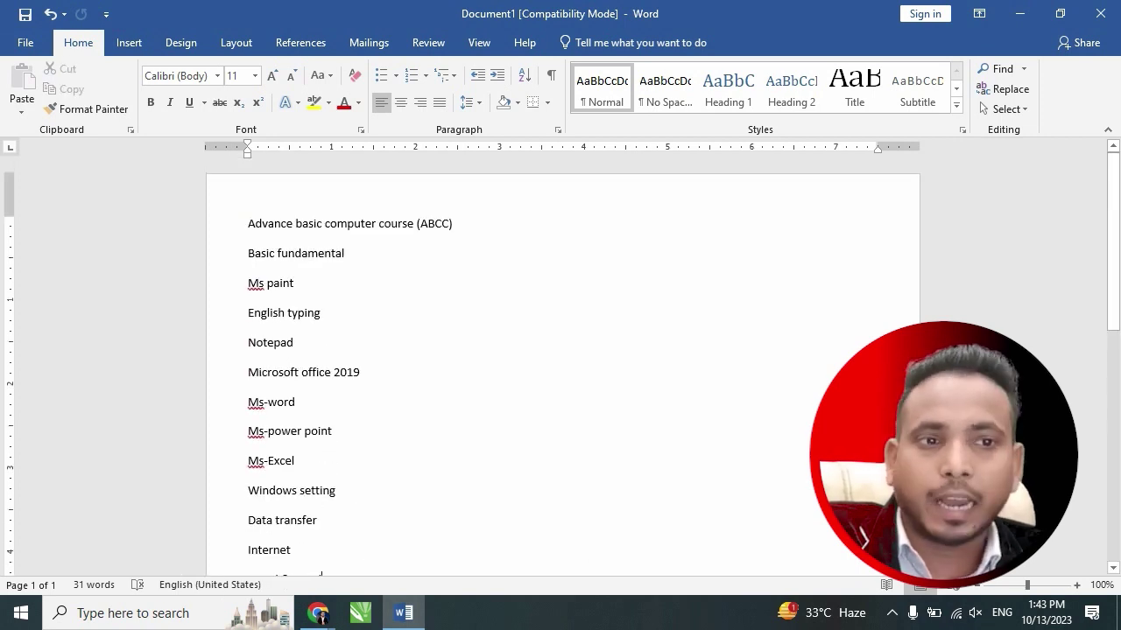
pyautogui.click(247, 224)
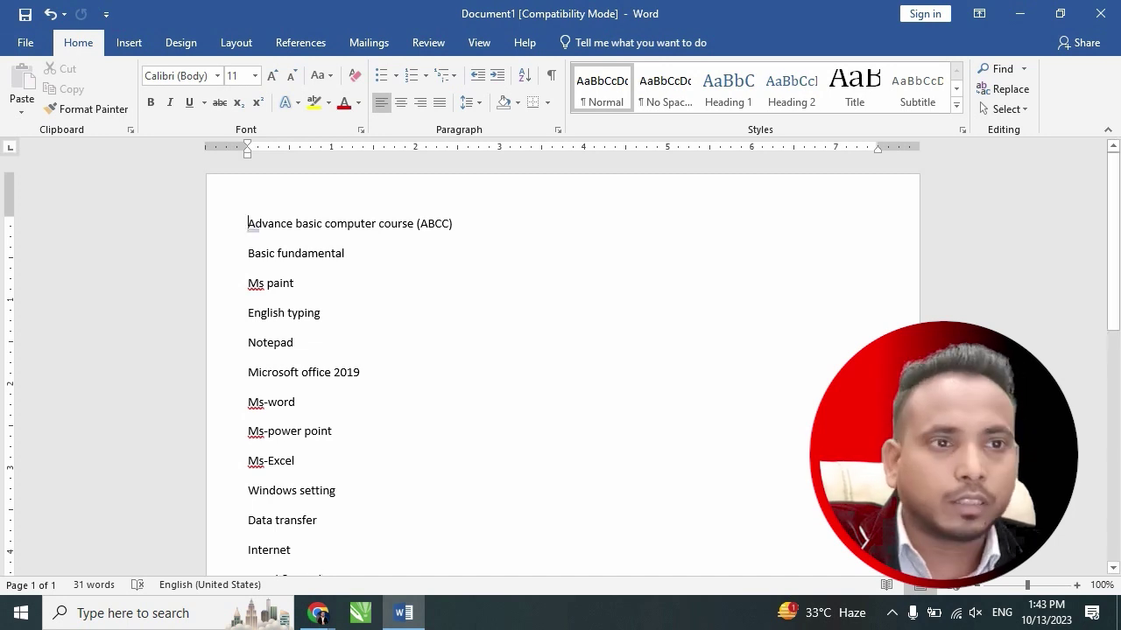
pyautogui.click(307, 313)
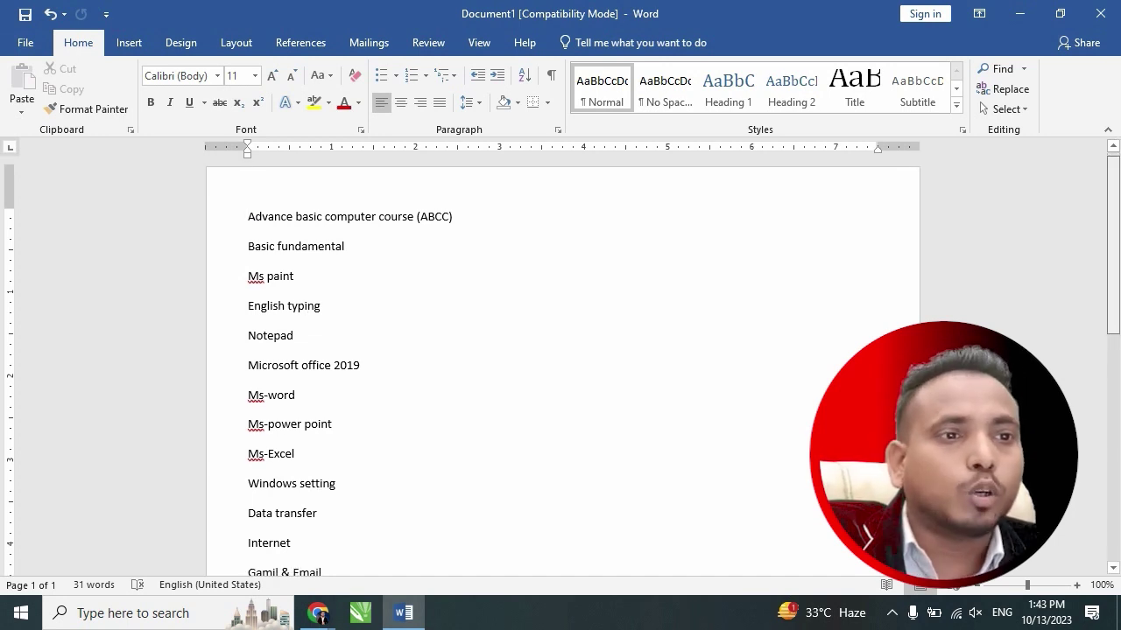
pyautogui.scroll(-1, 307, 312)
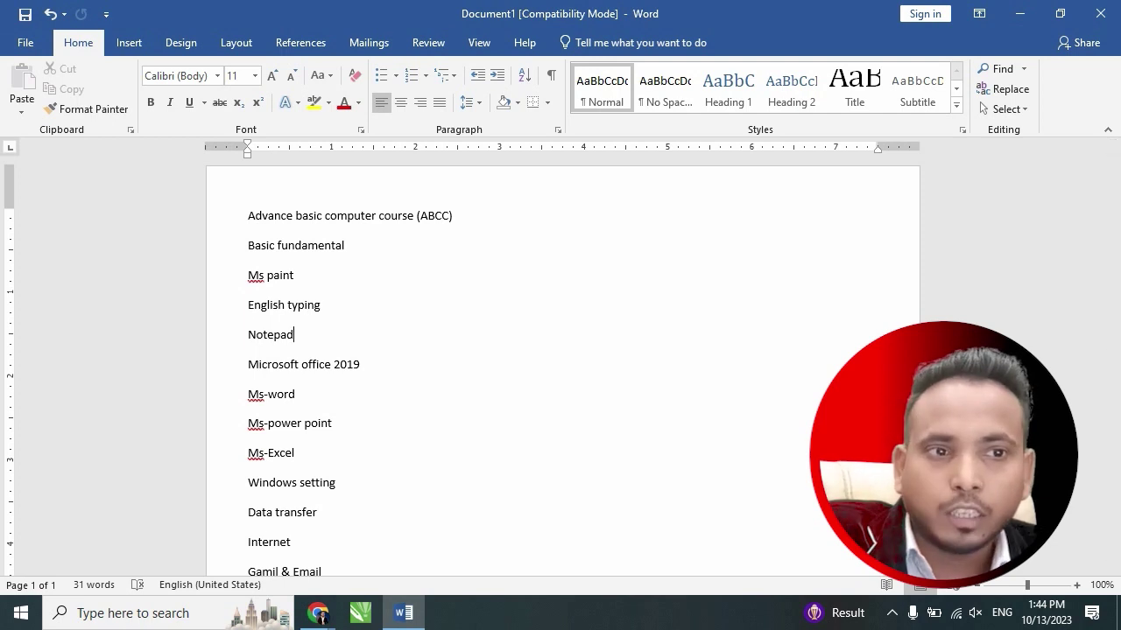
# Give Basic fundamental, Ms paint, English typing and Notepad arrowhead bullets.
pyautogui.click(395, 75)
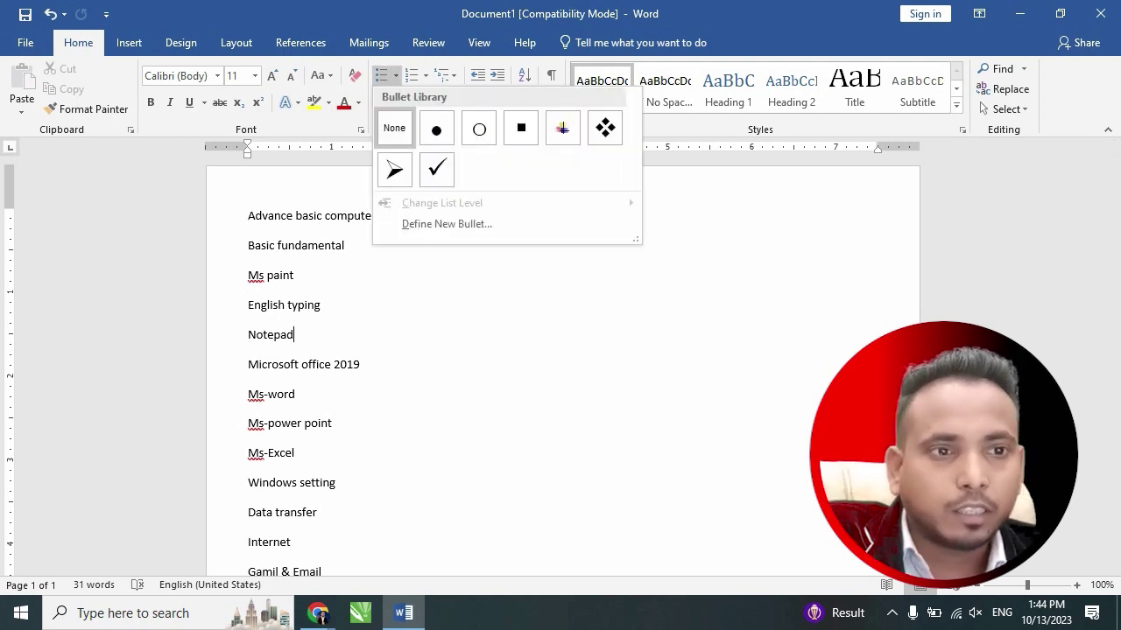
pyautogui.press('Escape')
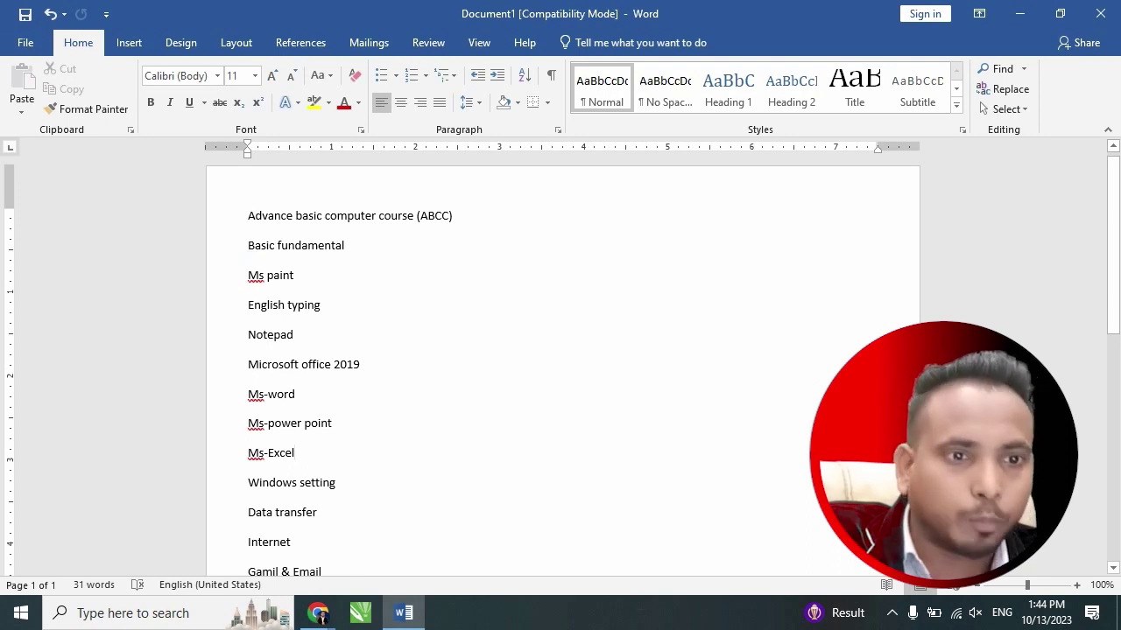
pyautogui.moveTo(247, 245); pyautogui.dragTo(262, 350)
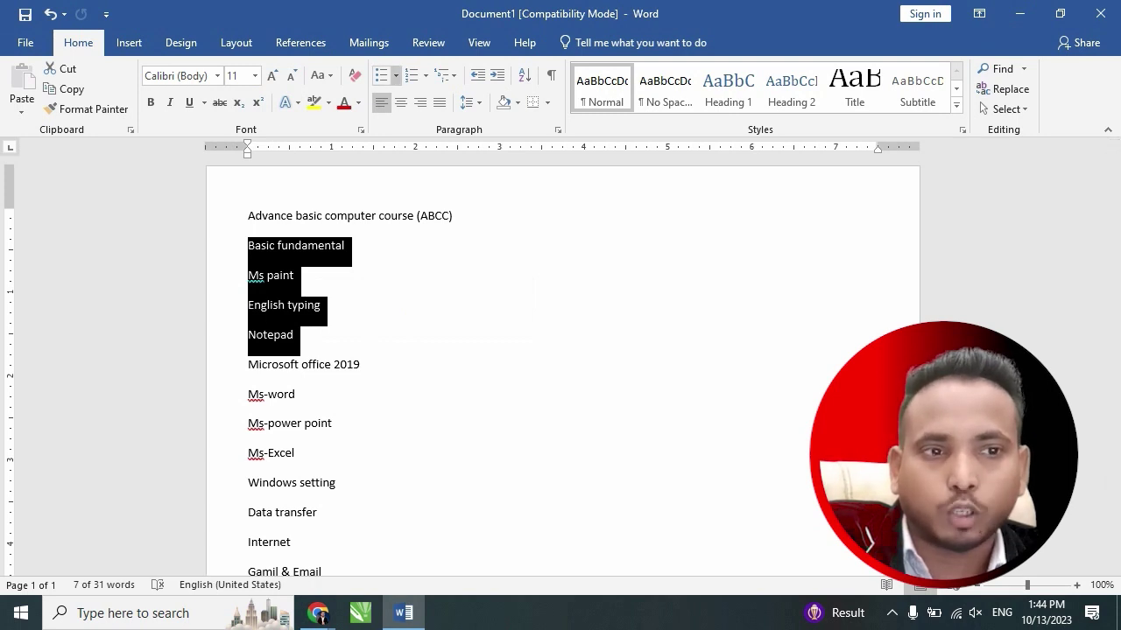
pyautogui.click(395, 75)
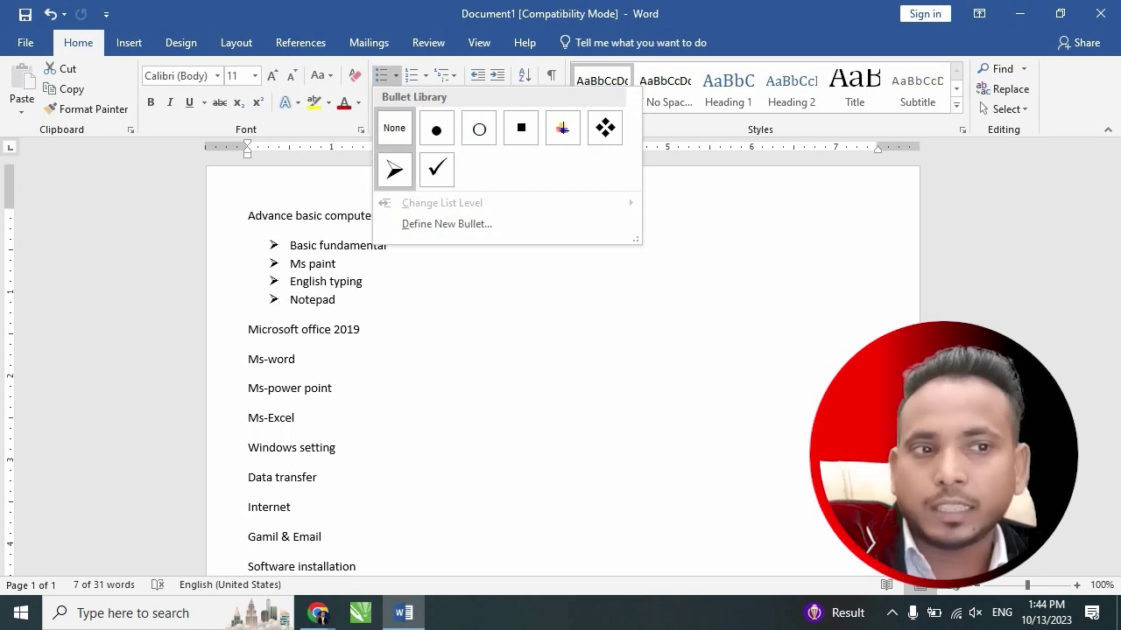
pyautogui.click(394, 170)
pyautogui.click(336, 263)
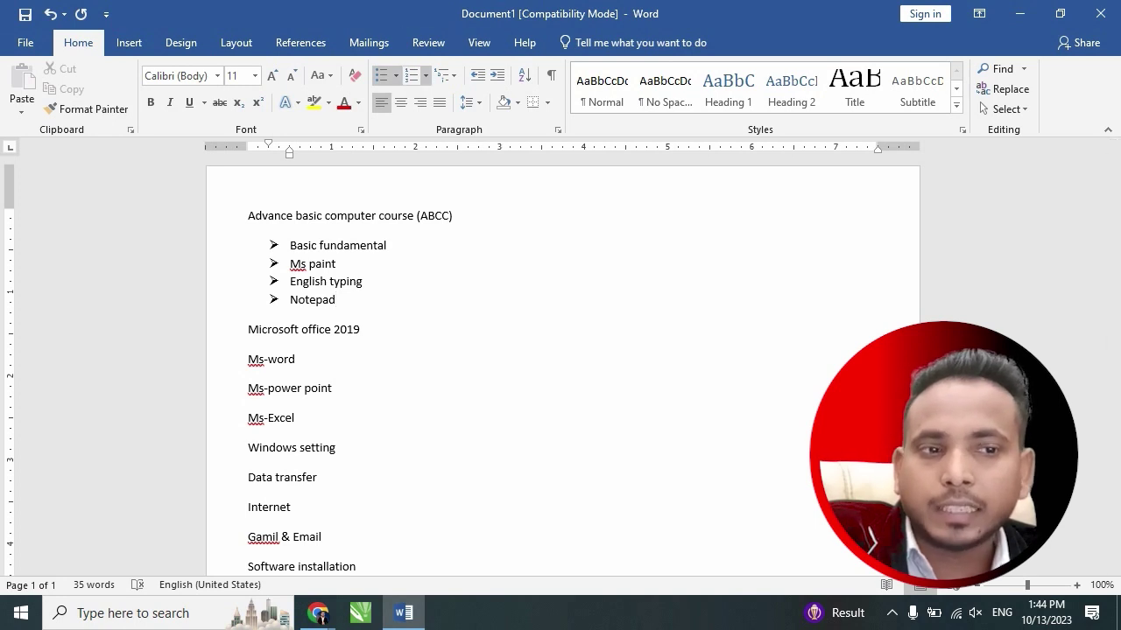
# Preview numbering styles on the four bulleted items without applying any.
pyautogui.click(425, 75)
pyautogui.press('Escape')
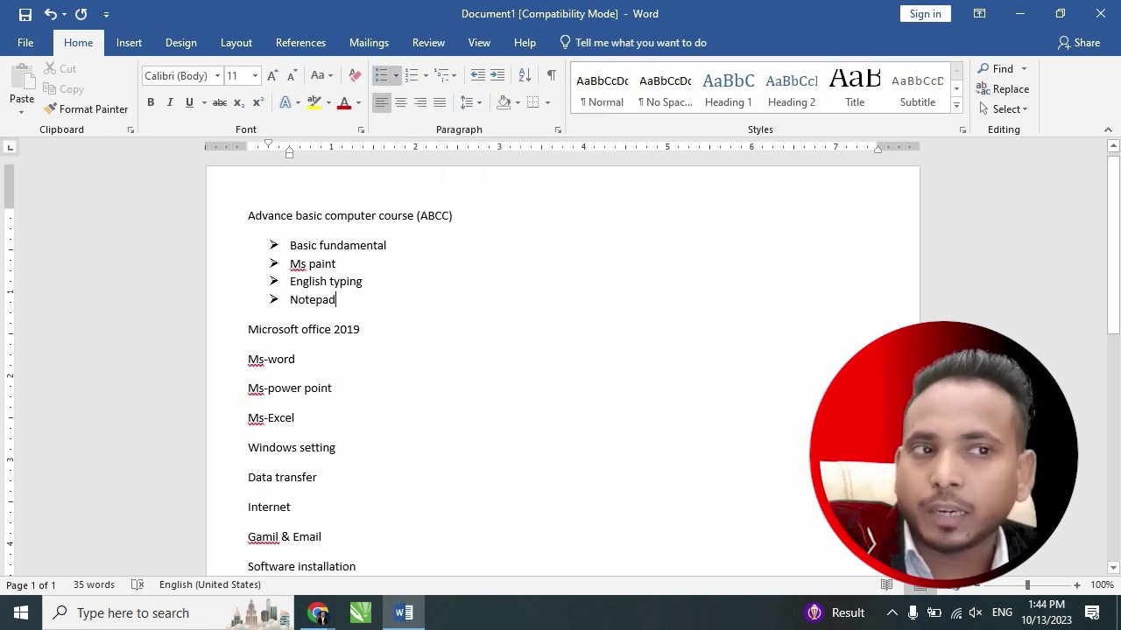
pyautogui.moveTo(339, 301); pyautogui.dragTo(289, 244)
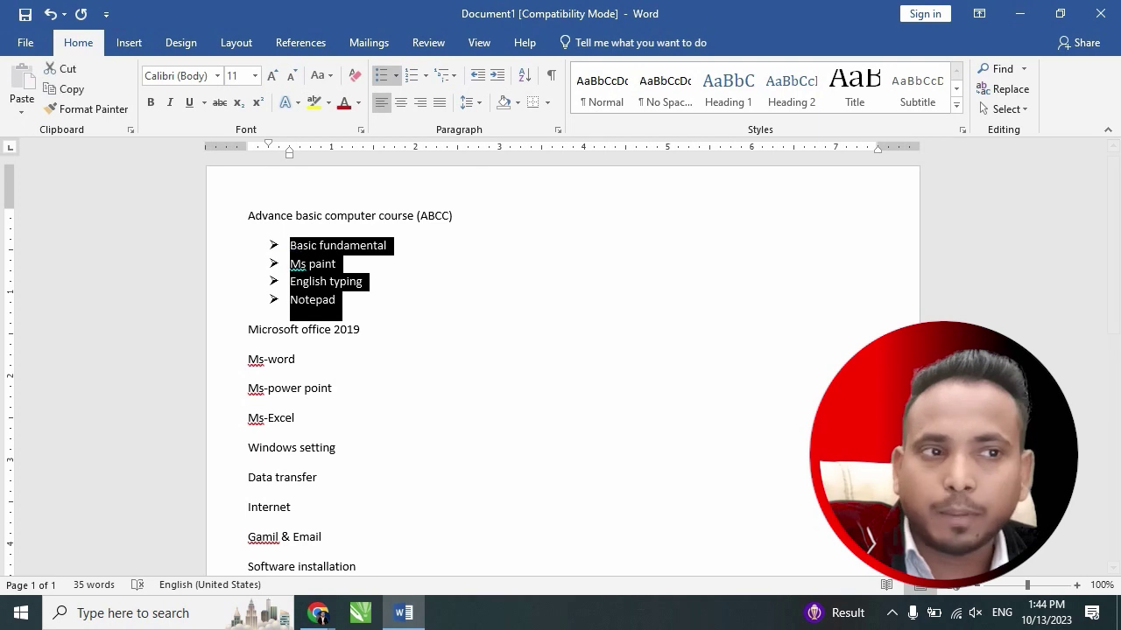
pyautogui.click(425, 75)
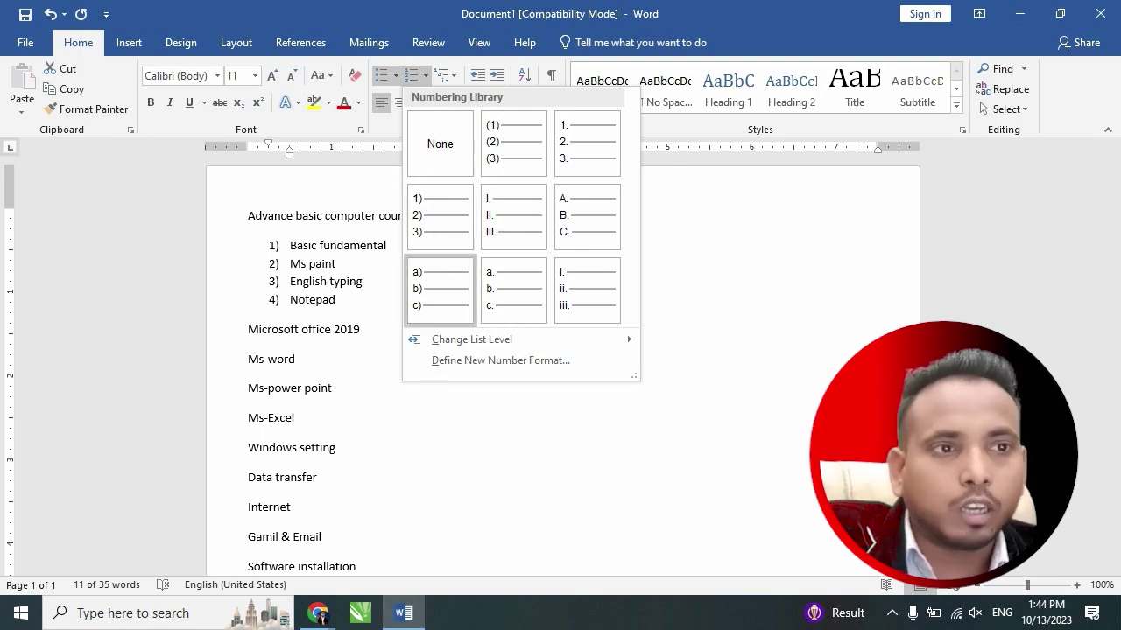
pyautogui.press('Escape')
pyautogui.click(335, 300)
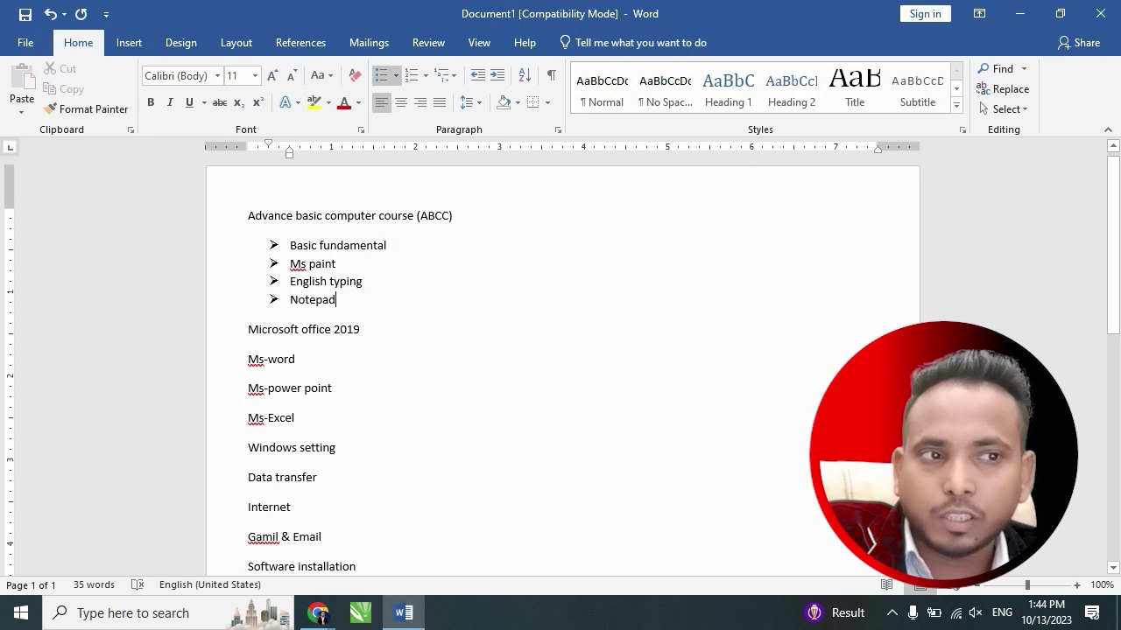
pyautogui.click(446, 76)
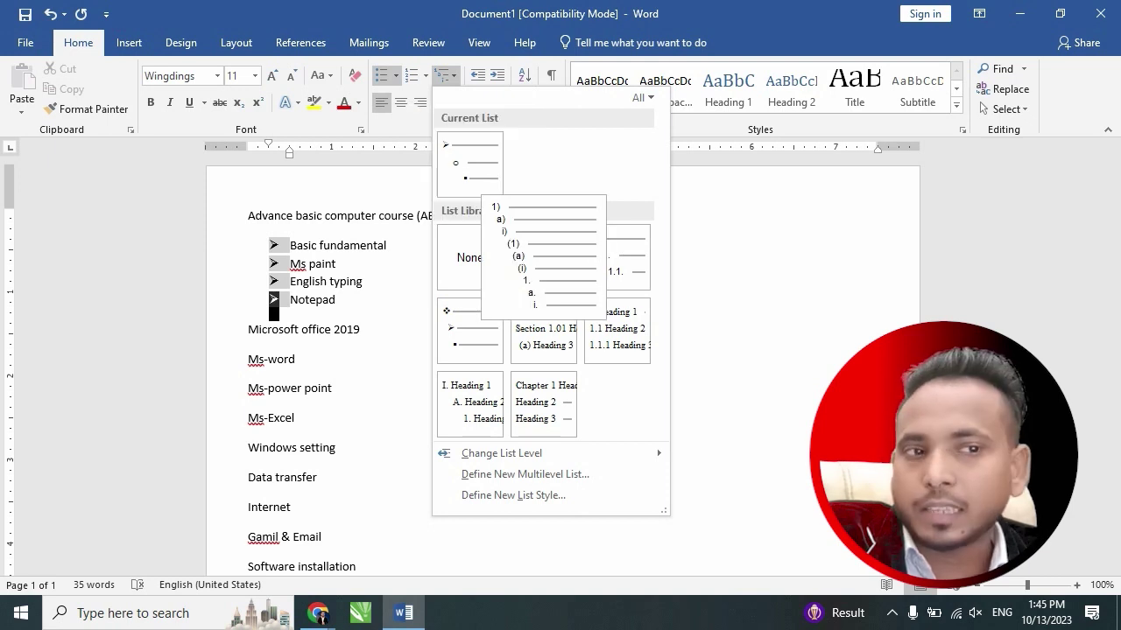
pyautogui.click(336, 299)
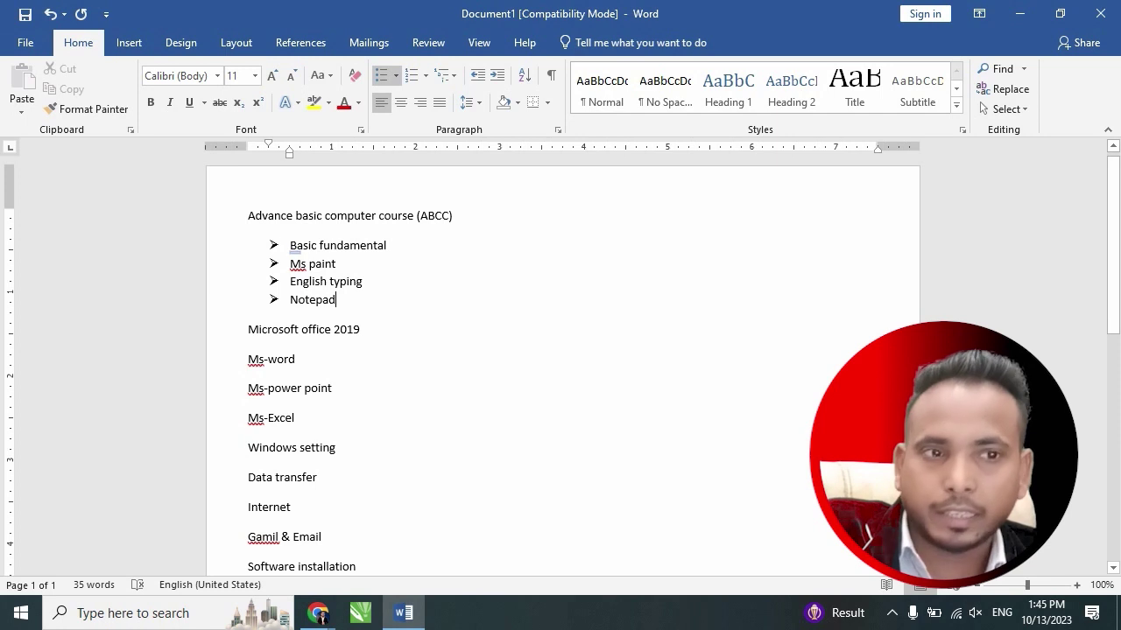
pyautogui.moveTo(274, 245); pyautogui.dragTo(347, 245)
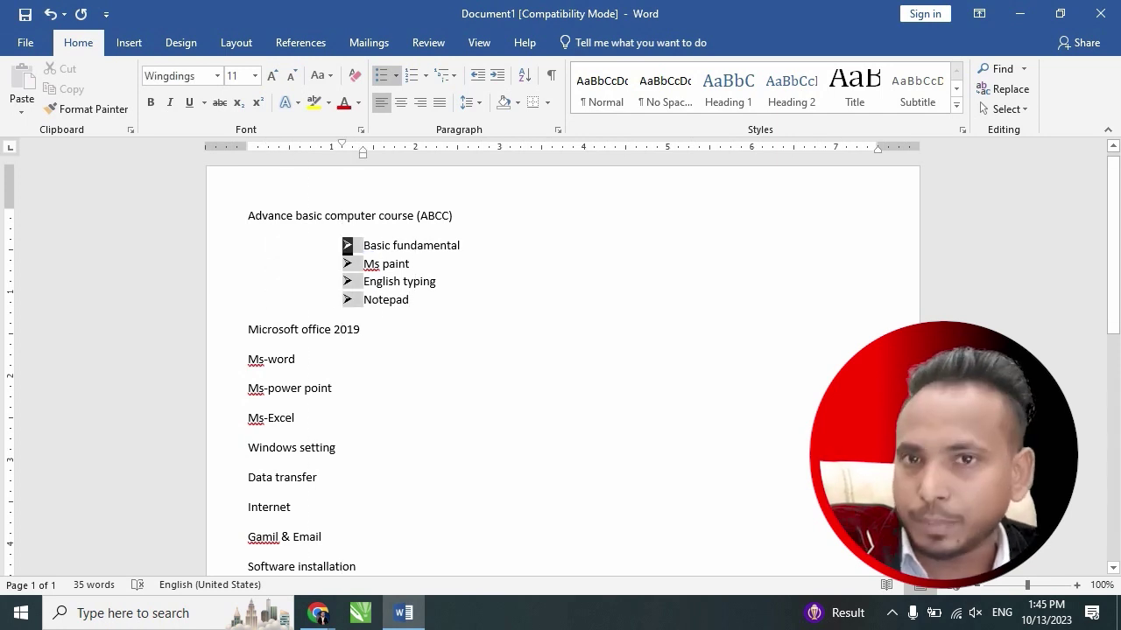
pyautogui.hotkey('ctrl', 'z')
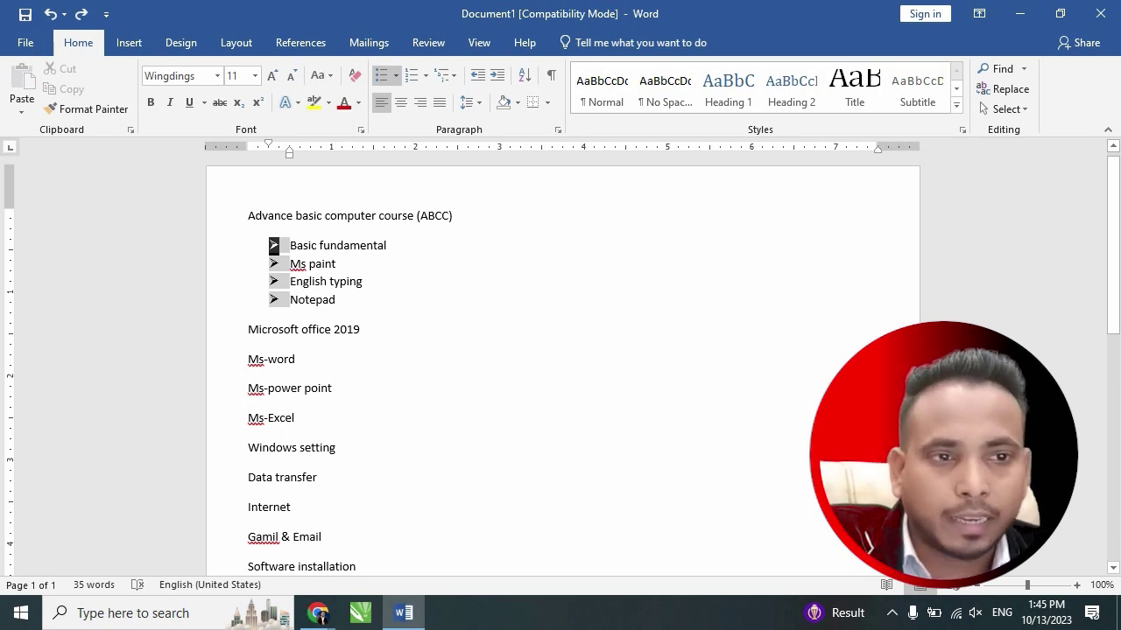
pyautogui.click(294, 299)
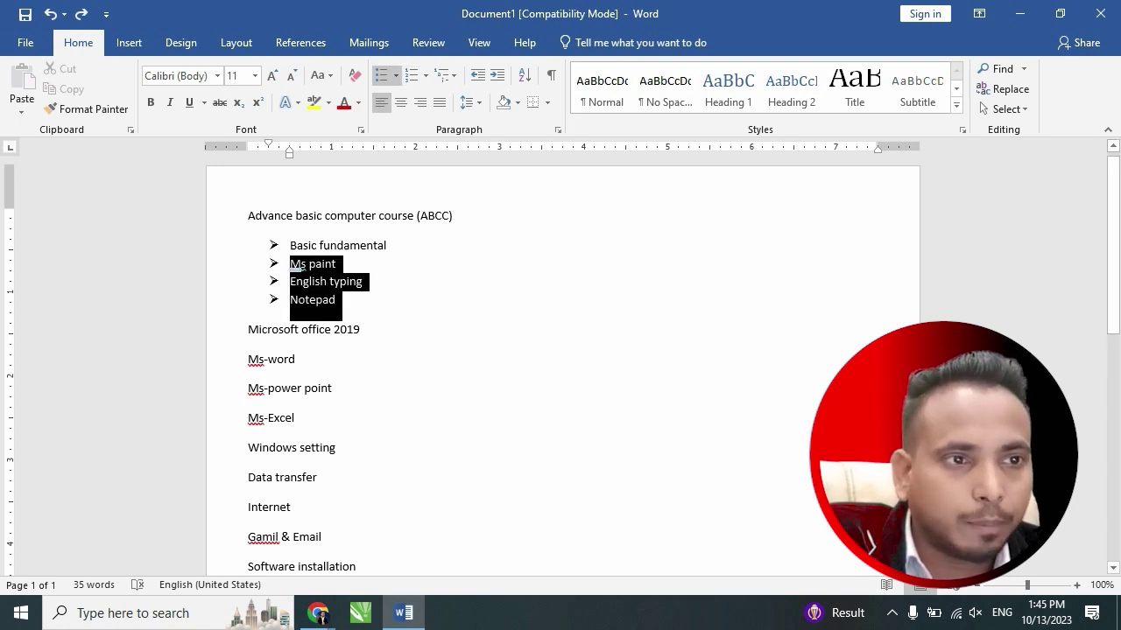
pyautogui.moveTo(337, 299); pyautogui.dragTo(290, 245)
pyautogui.click(452, 75)
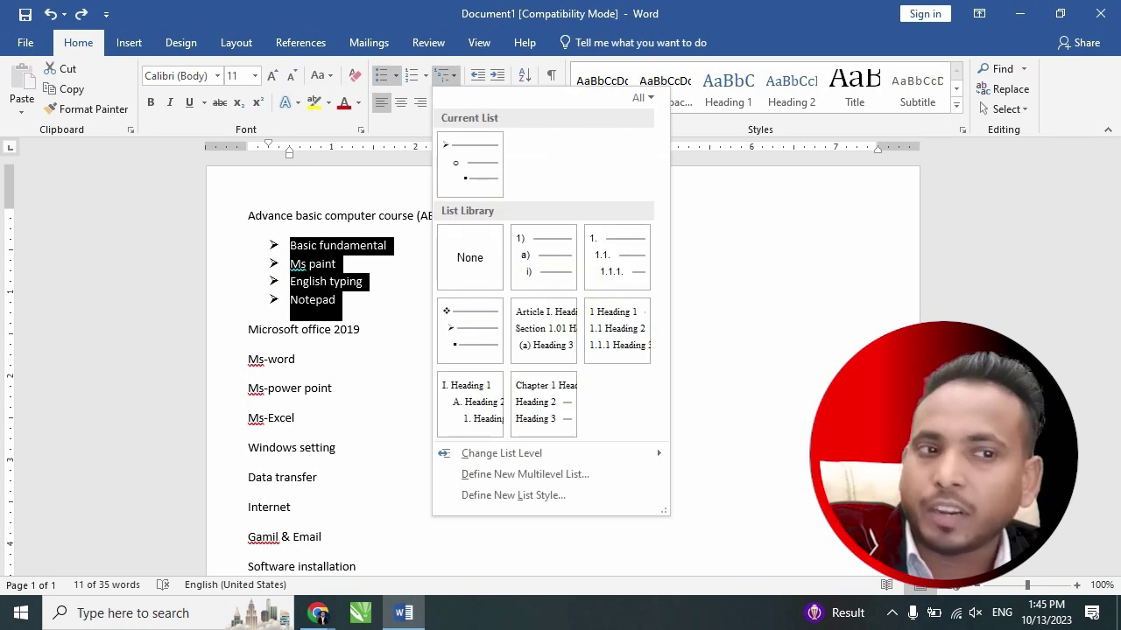
pyautogui.press('Escape')
pyautogui.click(336, 299)
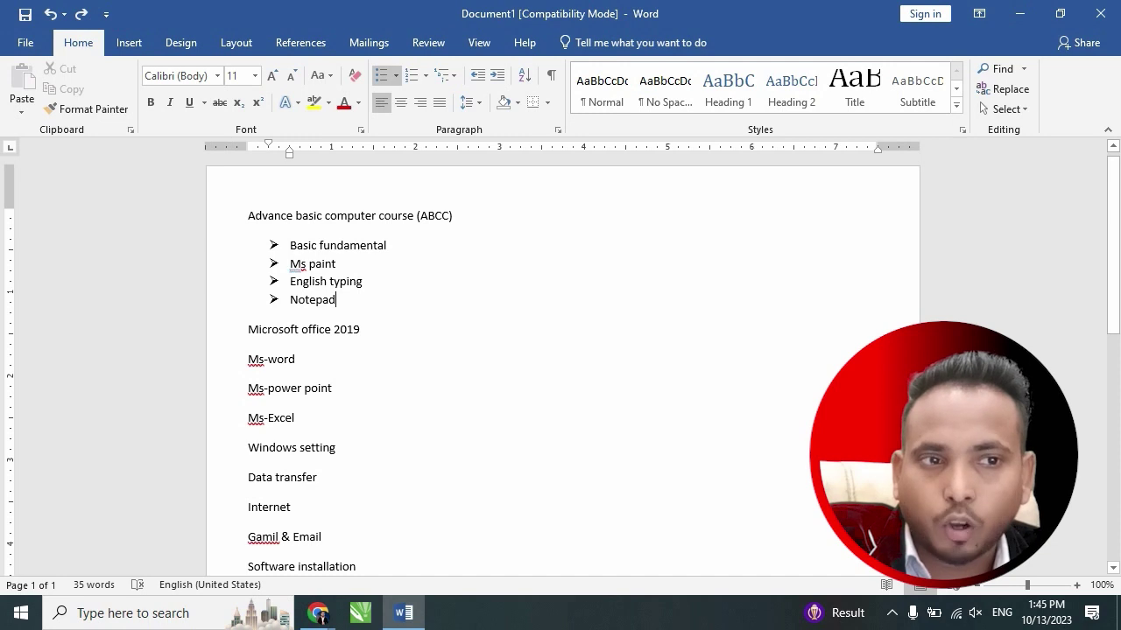
# Demote Ms paint to a sub-level, and English typing and Notepad one level further.
pyautogui.moveTo(290, 263); pyautogui.dragTo(342, 302)
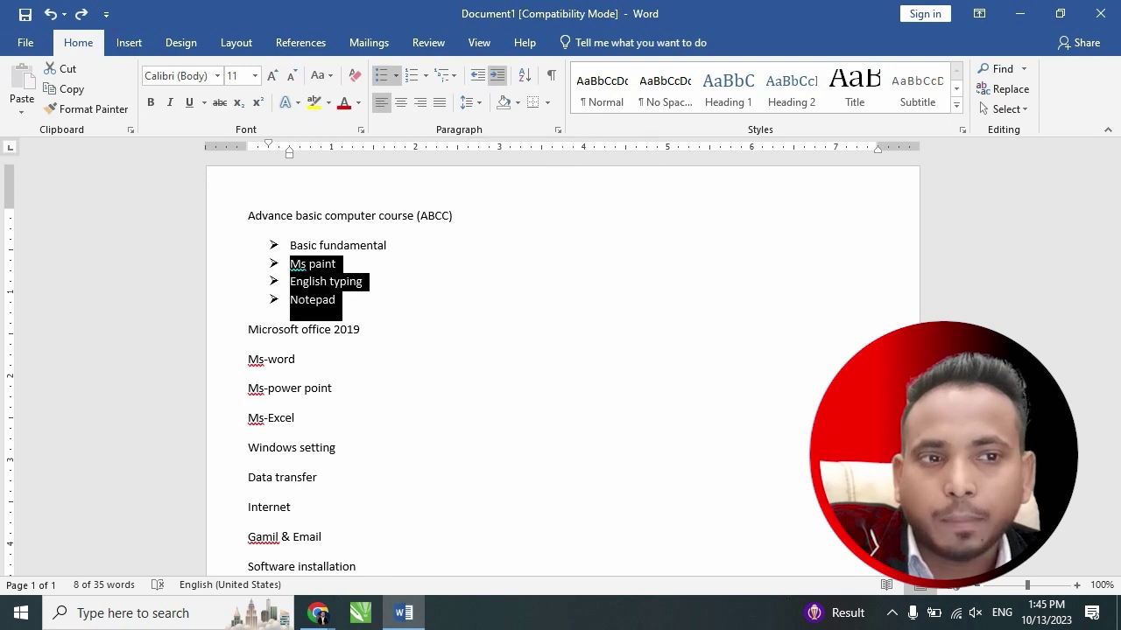
pyautogui.click(497, 76)
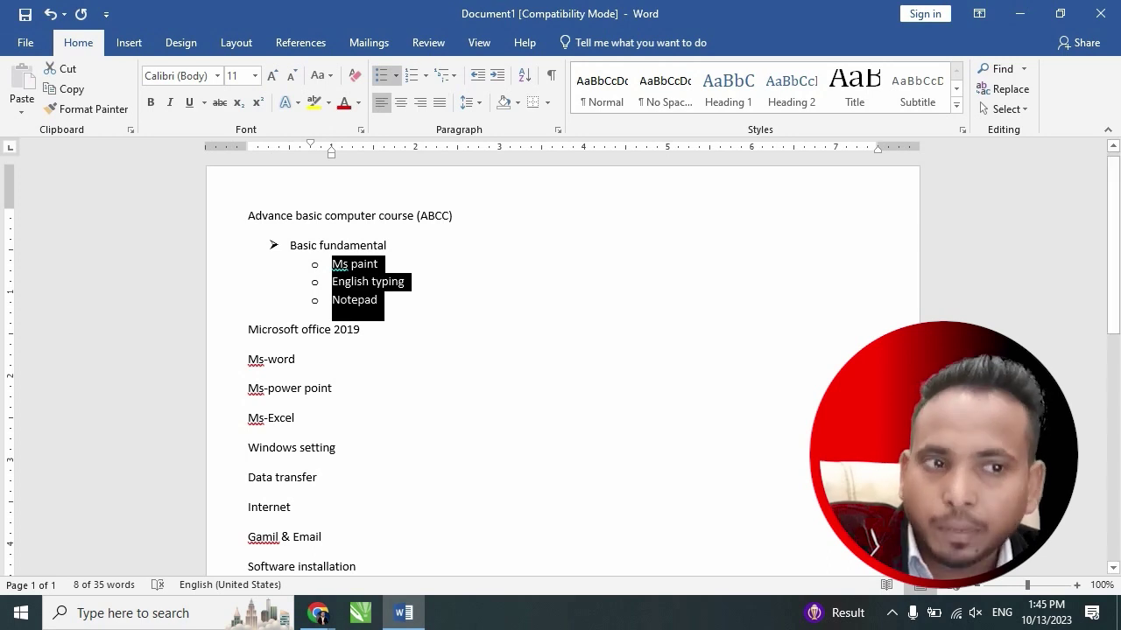
pyautogui.click(378, 299)
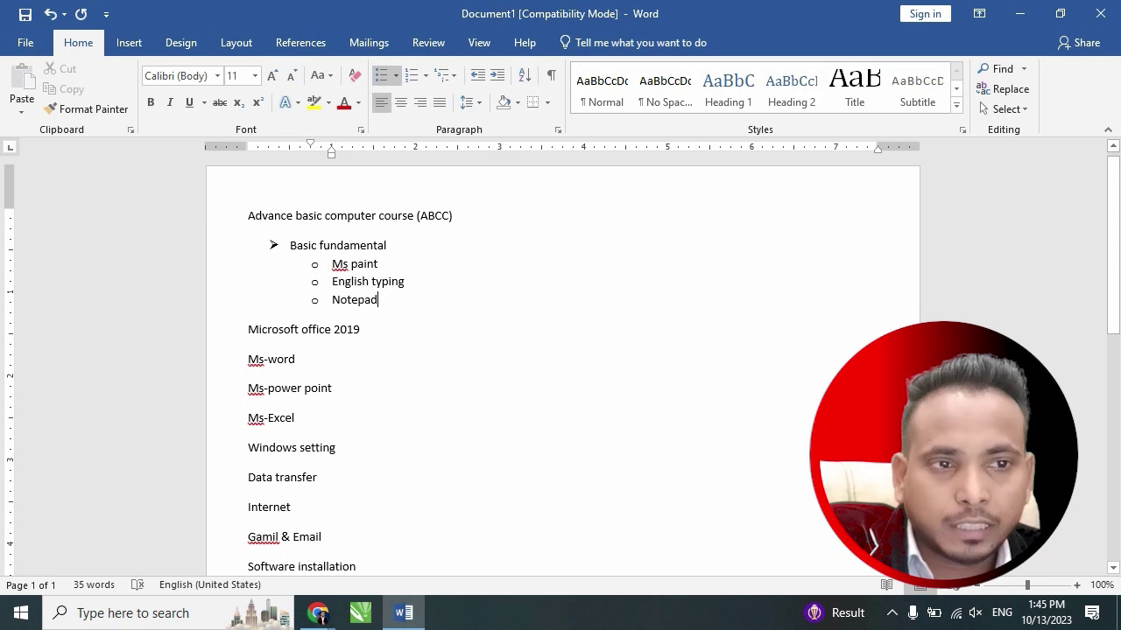
pyautogui.moveTo(378, 300); pyautogui.dragTo(332, 281)
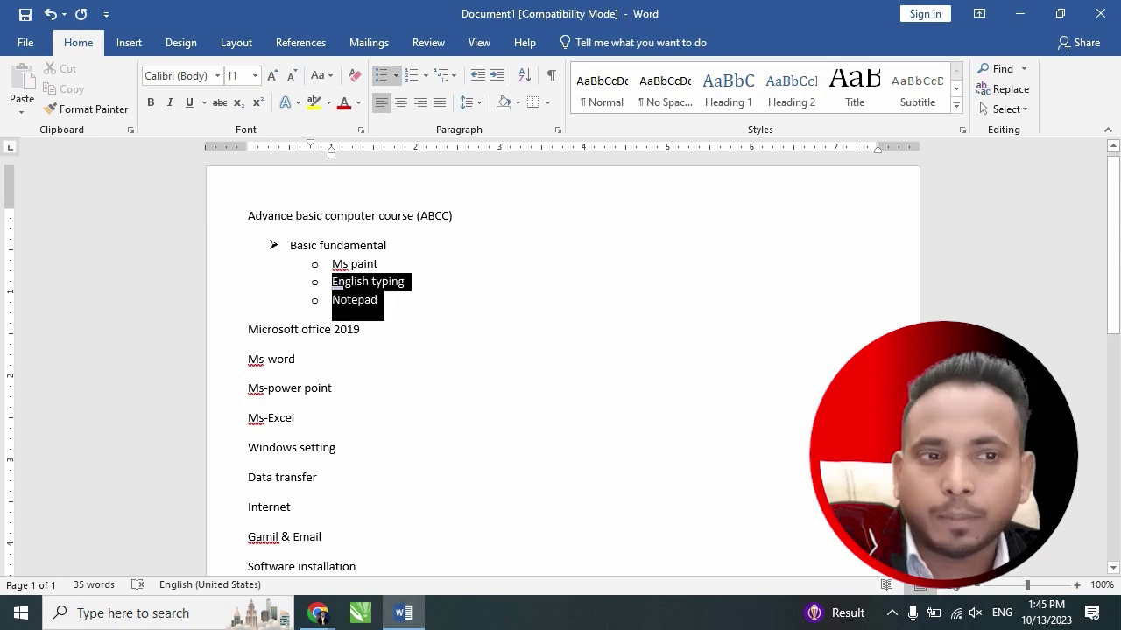
pyautogui.click(496, 74)
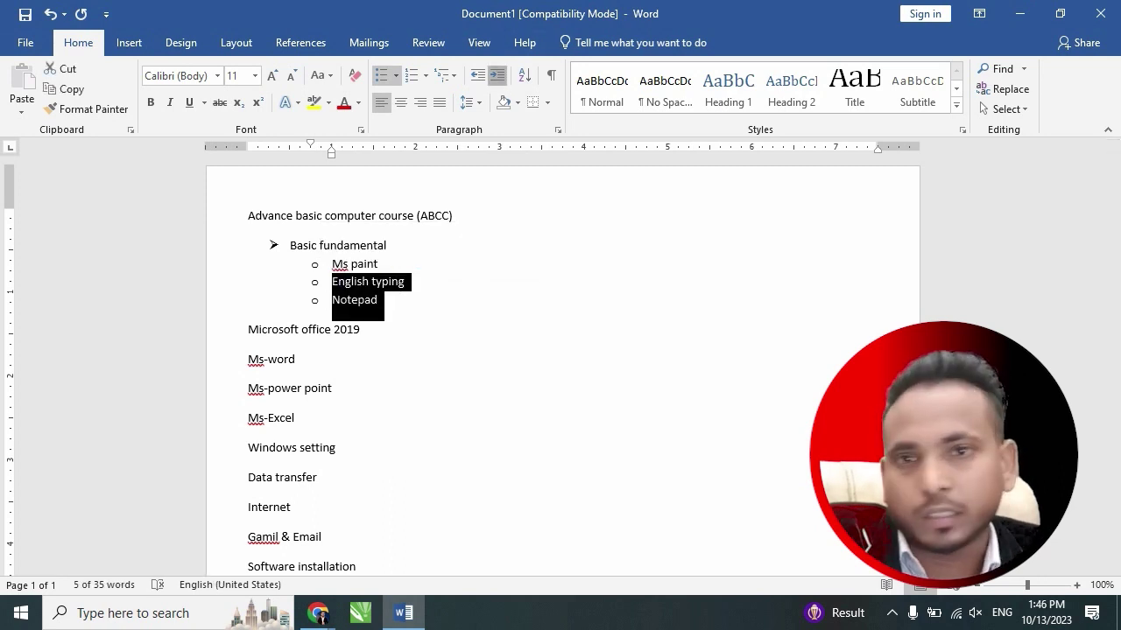
pyautogui.click(420, 299)
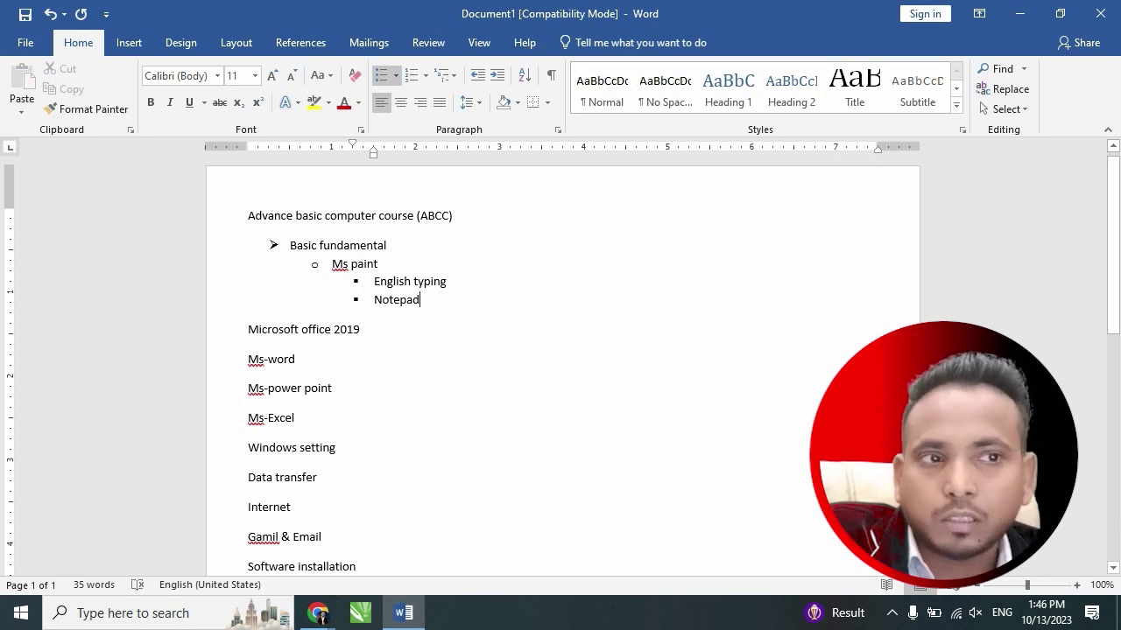
# Demote Notepad with Tab, shift the list back left, and turn off its bullets.
pyautogui.click(446, 75)
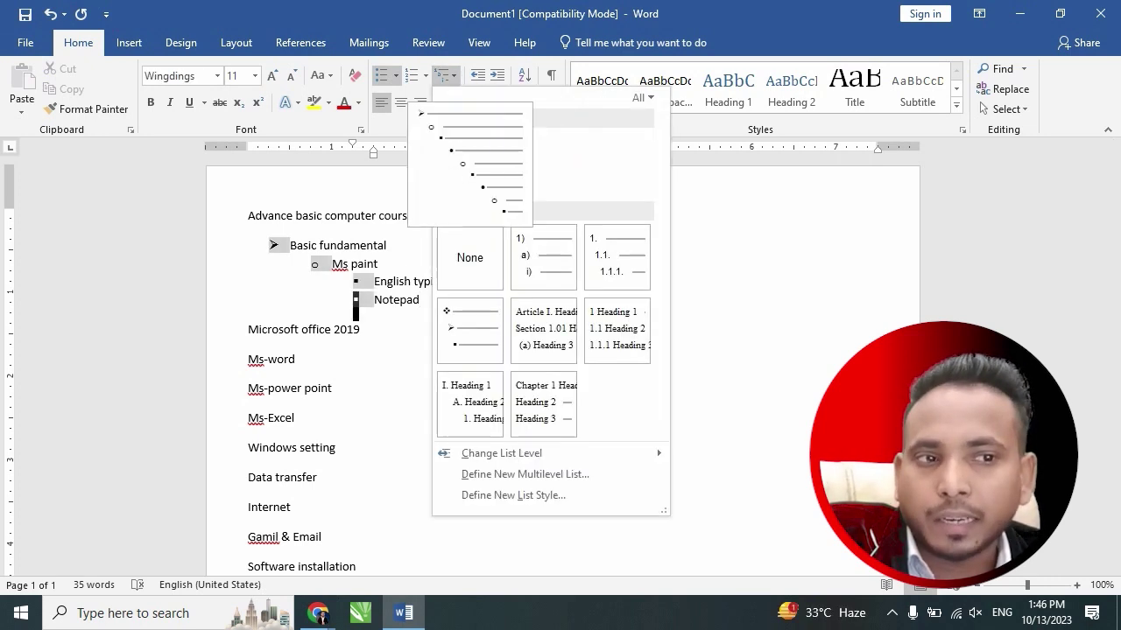
pyautogui.press('Escape')
pyautogui.click(461, 300)
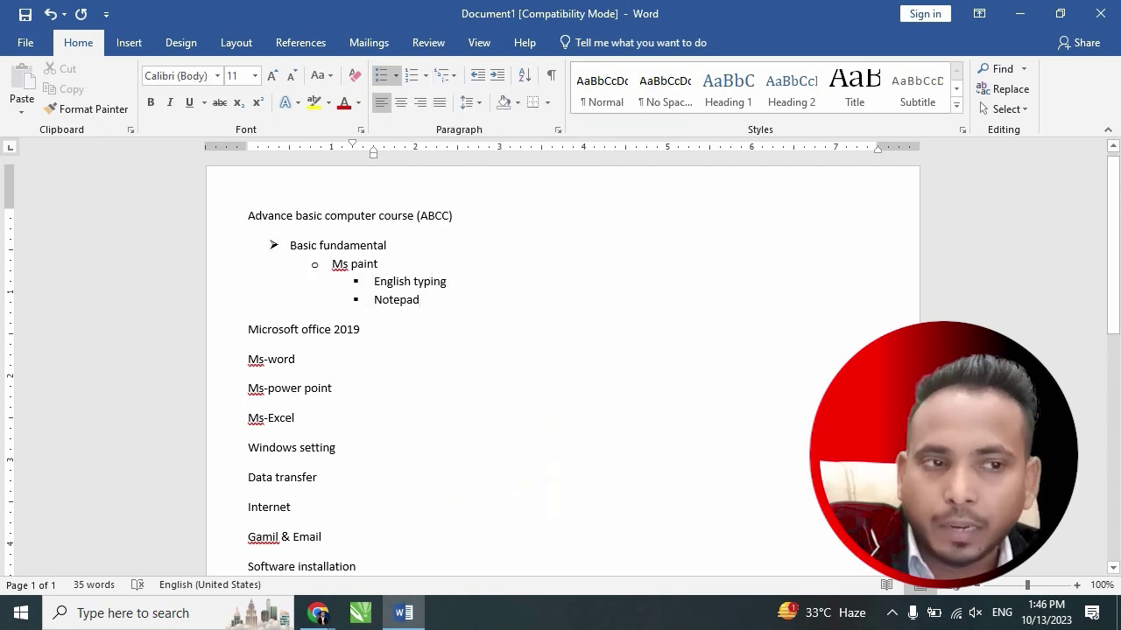
pyautogui.press('Tab')
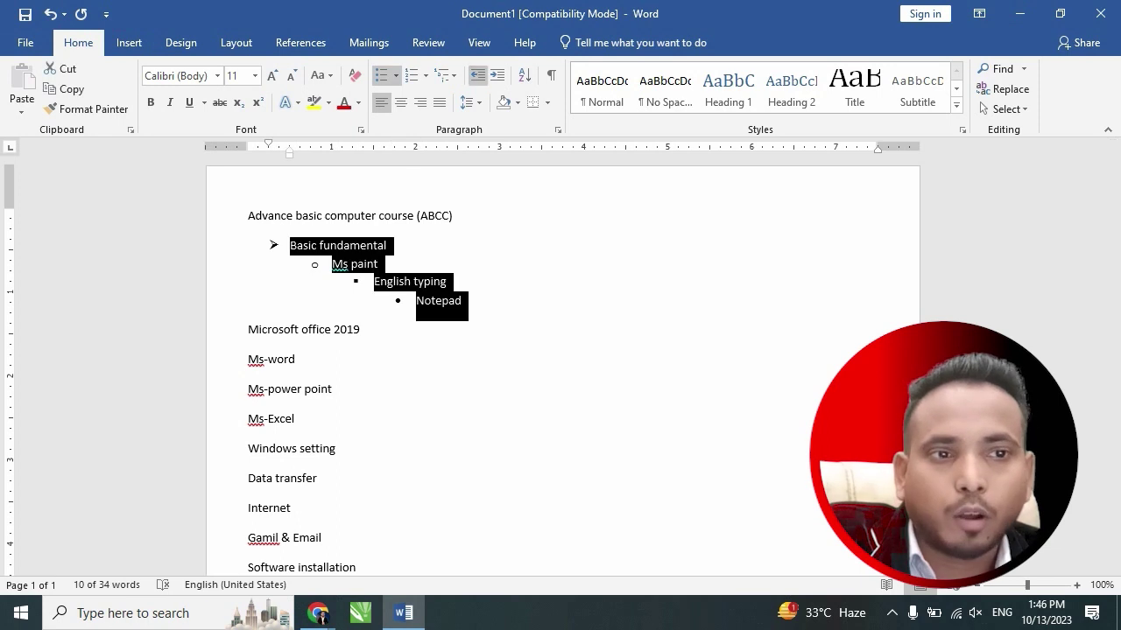
pyautogui.click(477, 74)
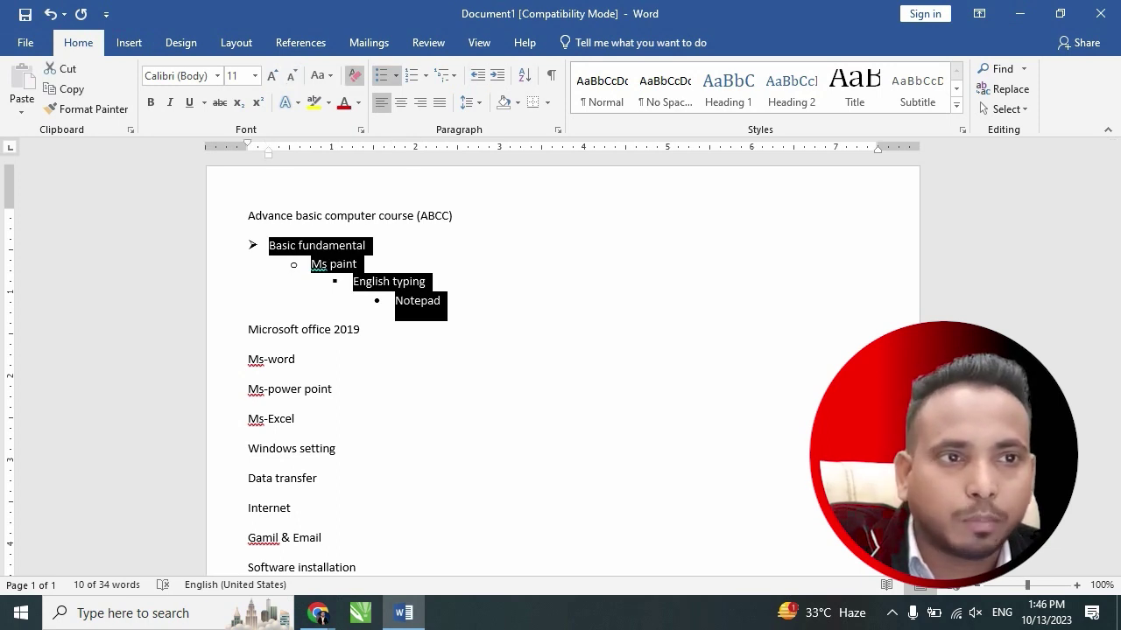
pyautogui.click(382, 75)
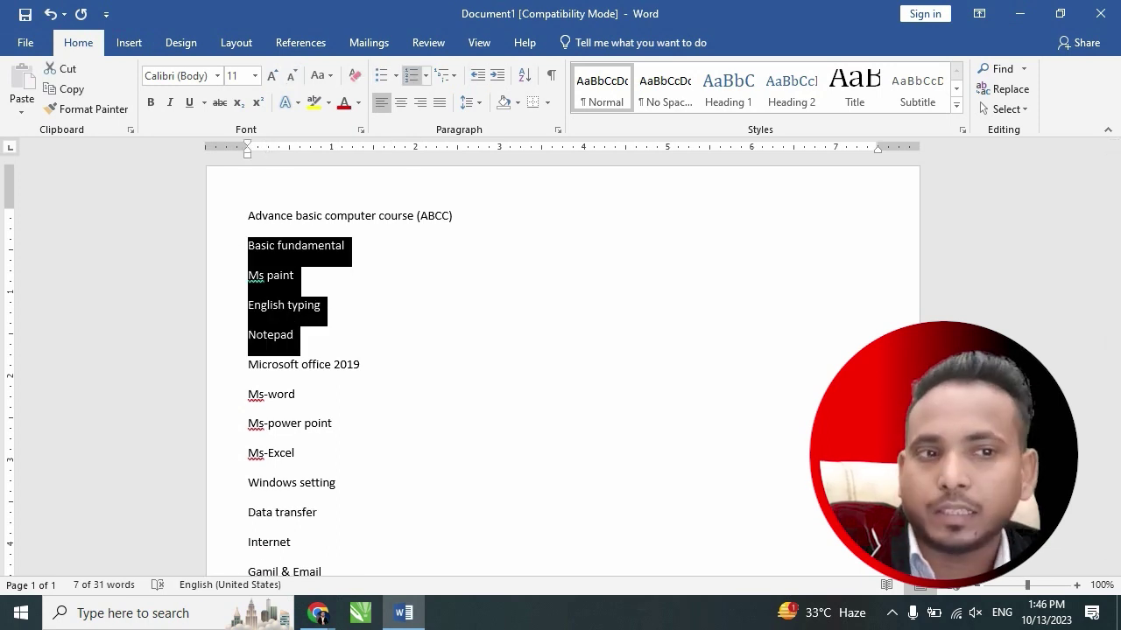
# Give the four topic lines diamond bullets from the Bullet Library.
pyautogui.click(396, 76)
pyautogui.press('Escape')
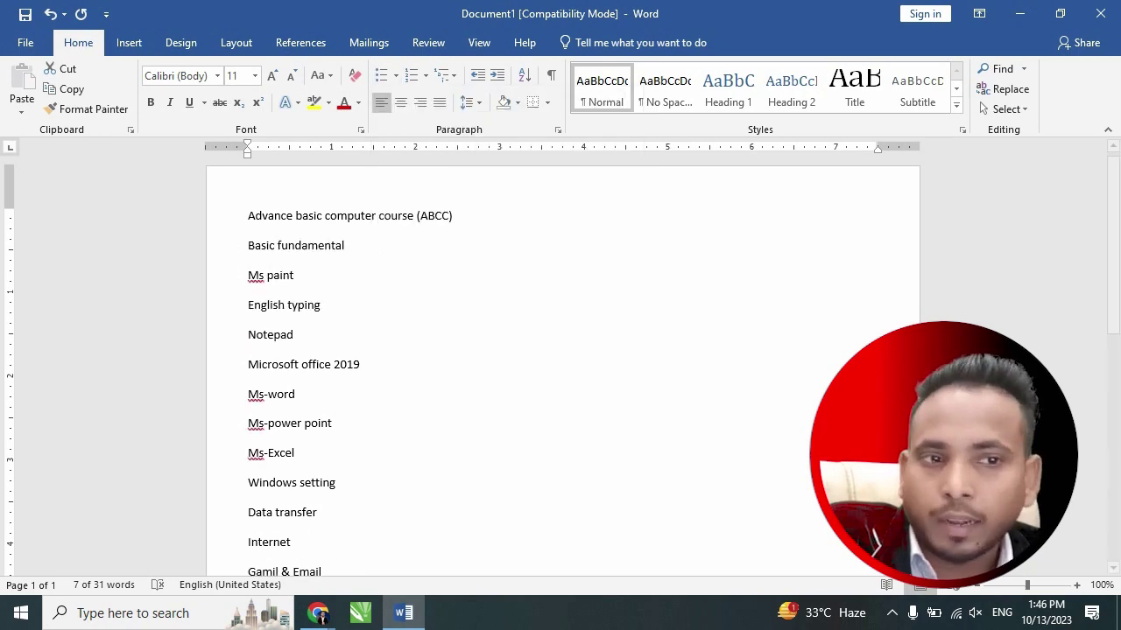
pyautogui.click(360, 329)
# Apply the Title style to the Advance basic computer course (ABCC) line.
pyautogui.tripleClick(351, 330)
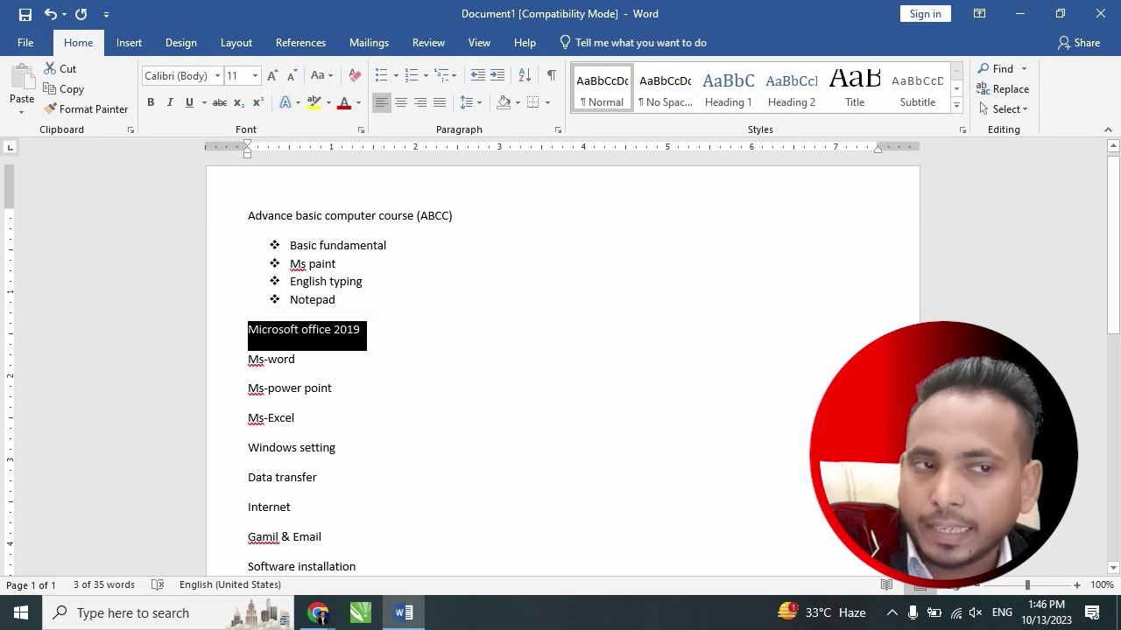
pyautogui.moveTo(453, 215); pyautogui.dragTo(248, 215)
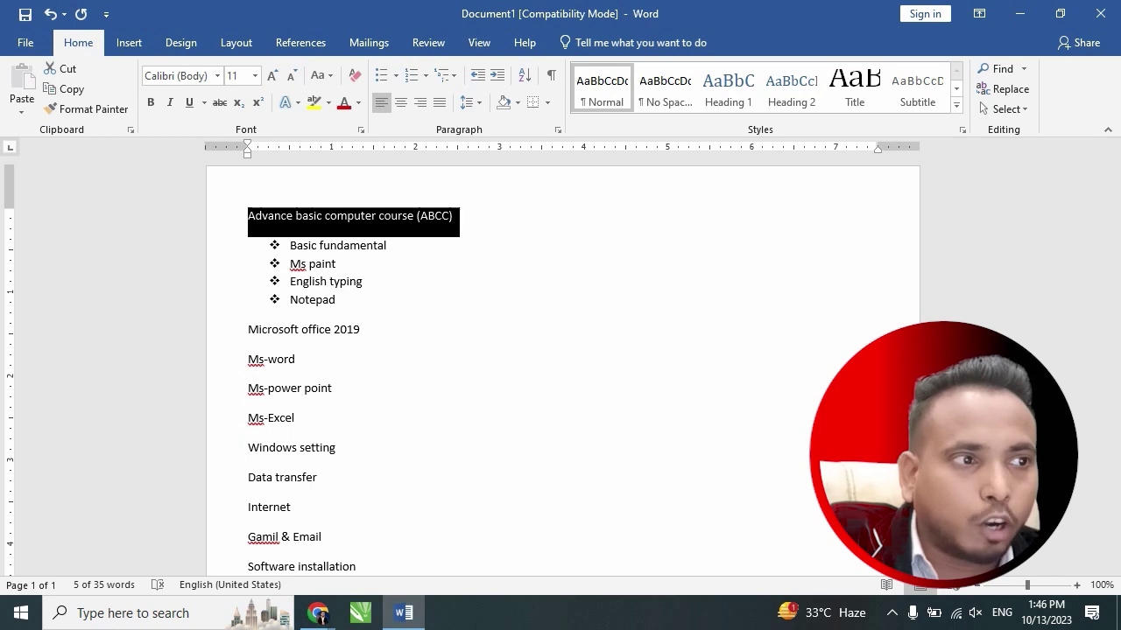
pyautogui.click(956, 104)
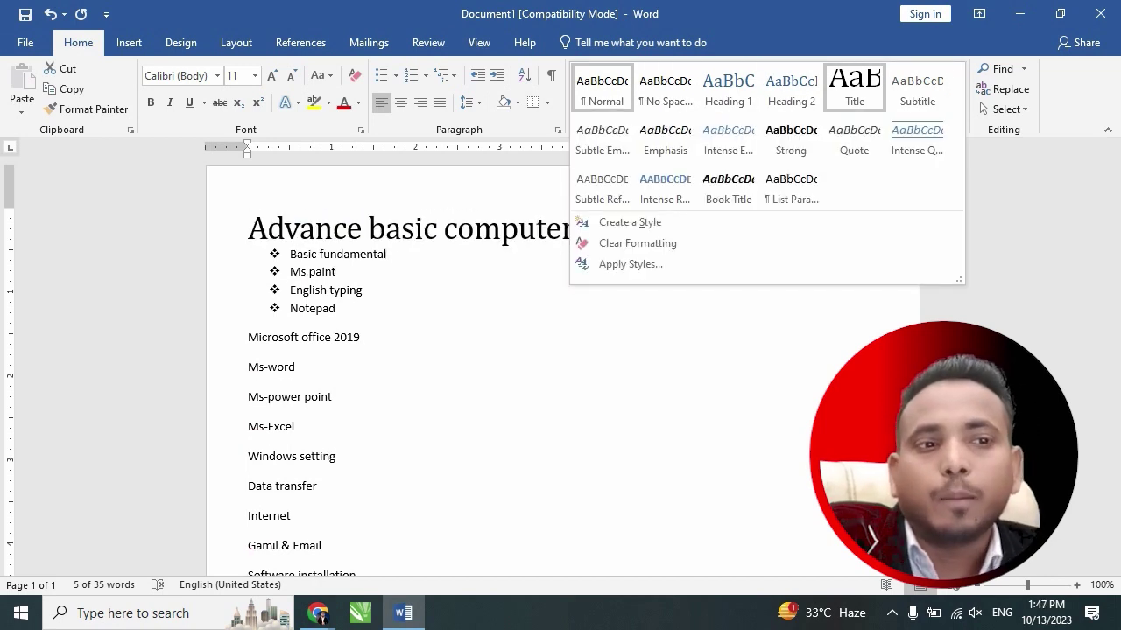
pyautogui.click(854, 87)
pyautogui.click(788, 230)
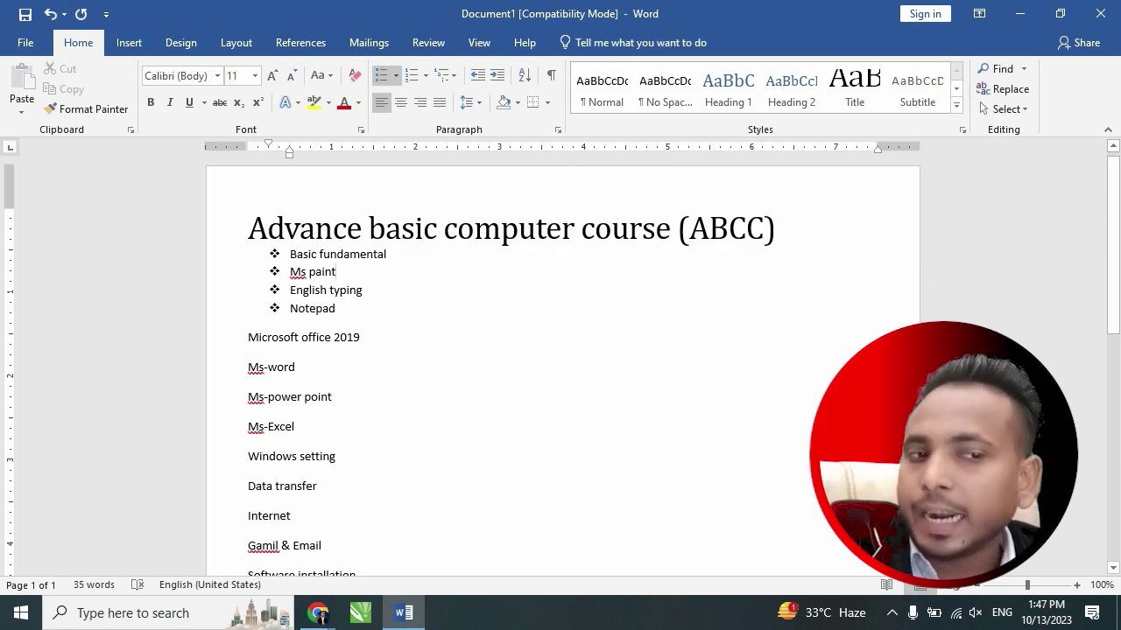
# Apply Heading 1 to the Microsoft office 2019 line from the Styles gallery.
pyautogui.moveTo(360, 337)
pyautogui.mouseDown()
pyautogui.moveTo(247, 337)
pyautogui.moveTo(254, 230)
pyautogui.mouseUp()
pyautogui.click(296, 337)
pyautogui.moveTo(248, 337); pyautogui.dragTo(366, 337)
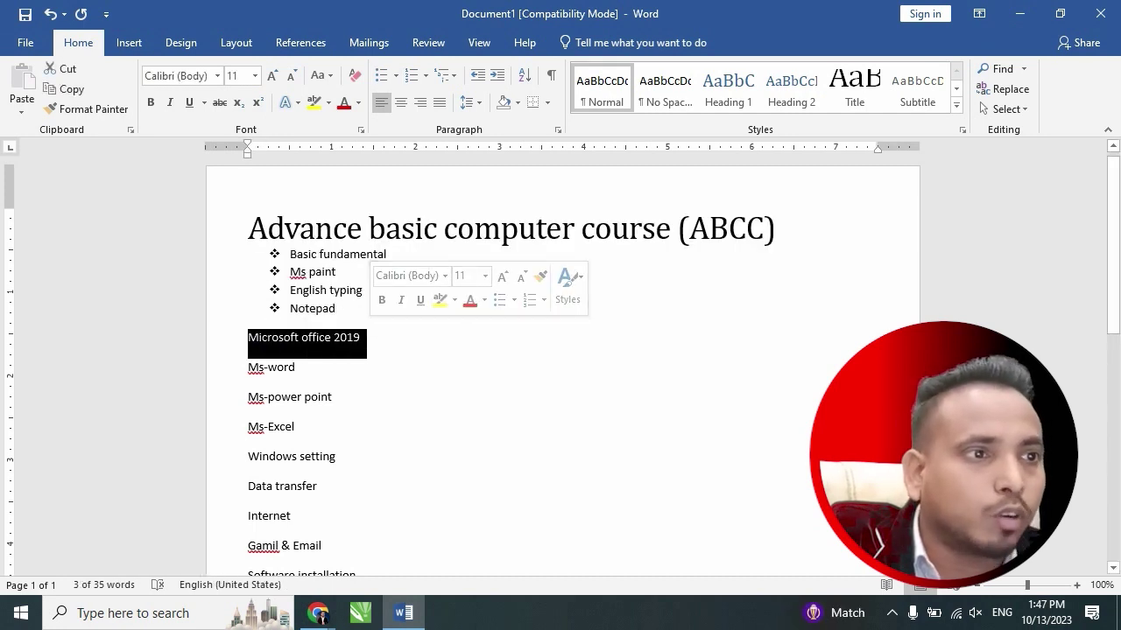
pyautogui.click(956, 105)
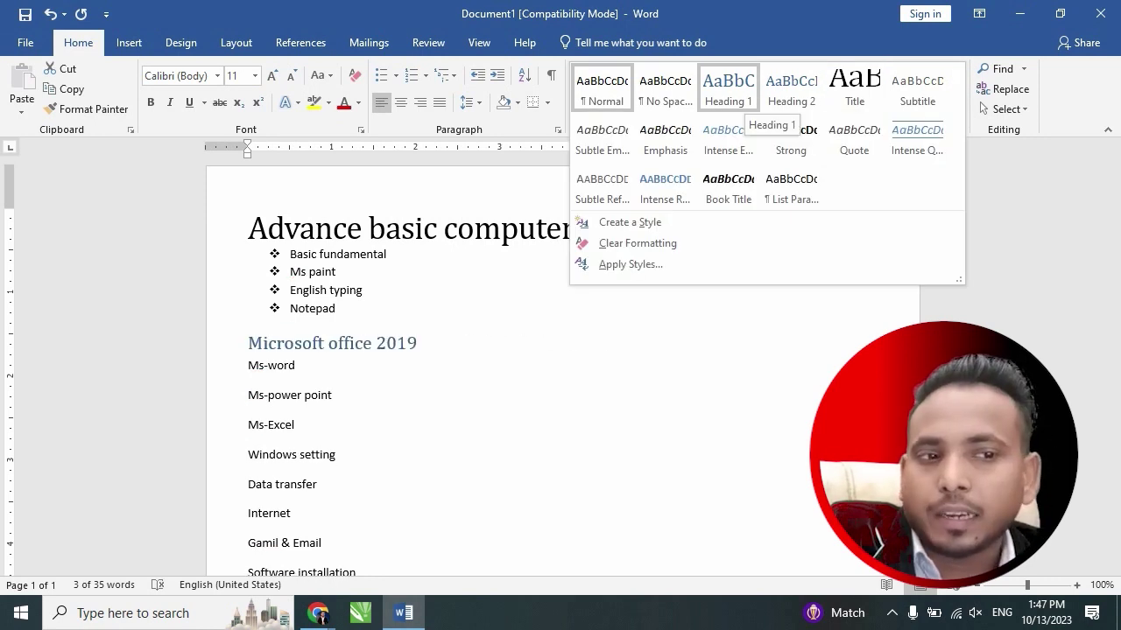
pyautogui.click(731, 95)
pyautogui.click(295, 365)
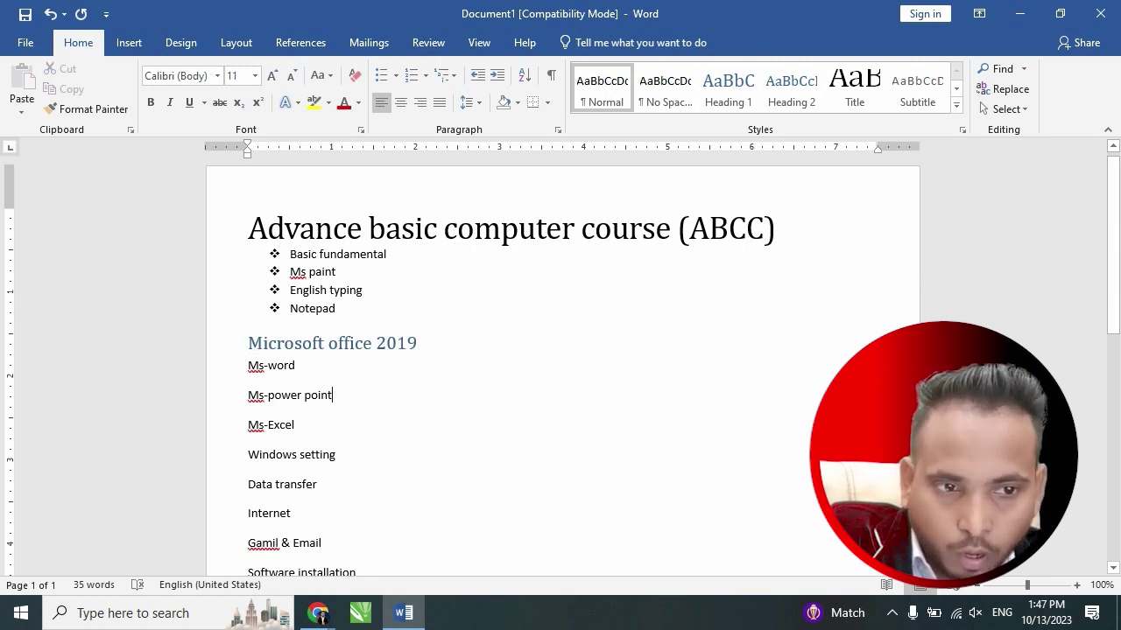
pyautogui.hotkey('shift', 'Down')
pyautogui.hotkey('shift', 'Down')
pyautogui.hotkey('shift', 'Down')
pyautogui.hotkey('shift', 'Down')
pyautogui.hotkey('shift', 'Down')
pyautogui.hotkey('shift', 'Down')
pyautogui.hotkey('shift', 'Down')
pyautogui.hotkey('shift', 'Down')
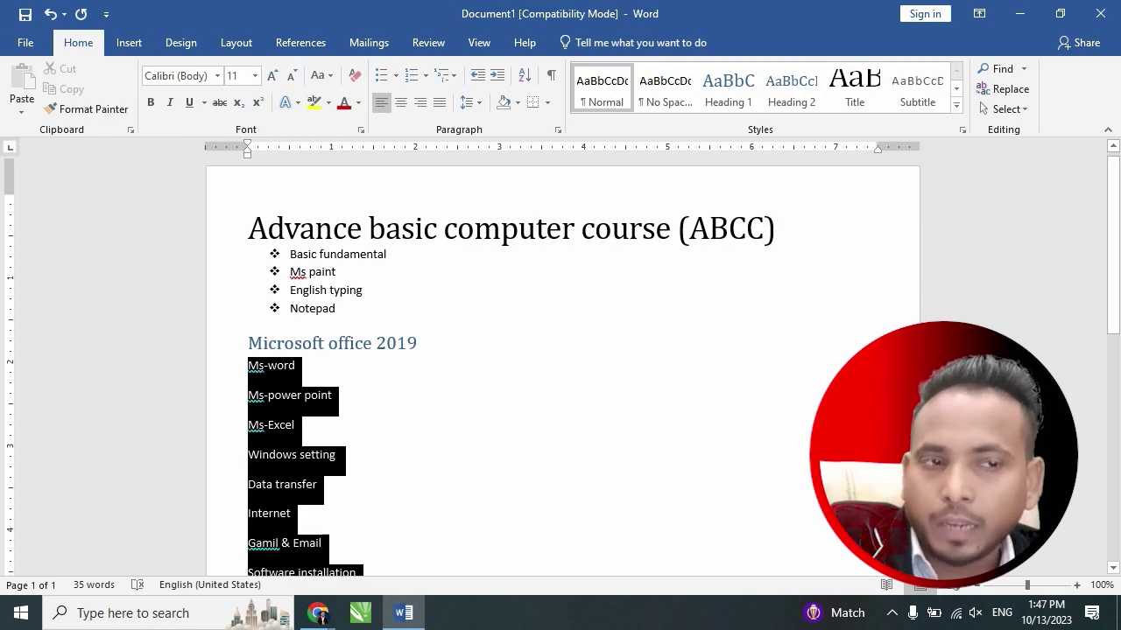
pyautogui.hotkey('shift', 'Down')
# Indent Ms-word, Ms-power point and Ms-Excel one level and give them arrow bullets.
pyautogui.scroll(-1, 306, 394)
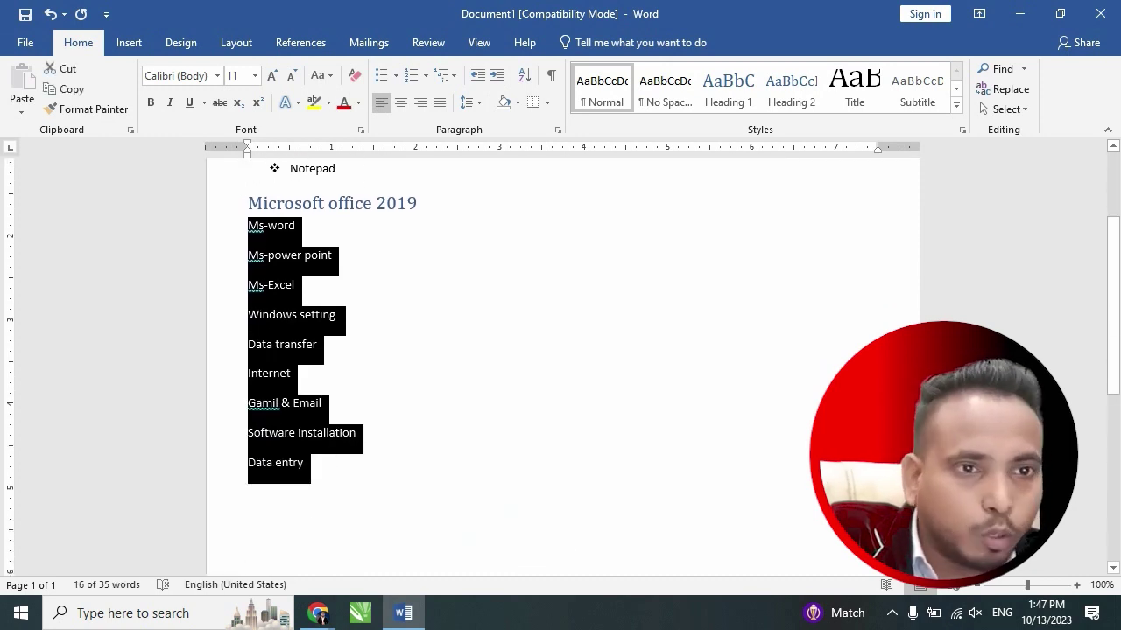
pyautogui.click(268, 284)
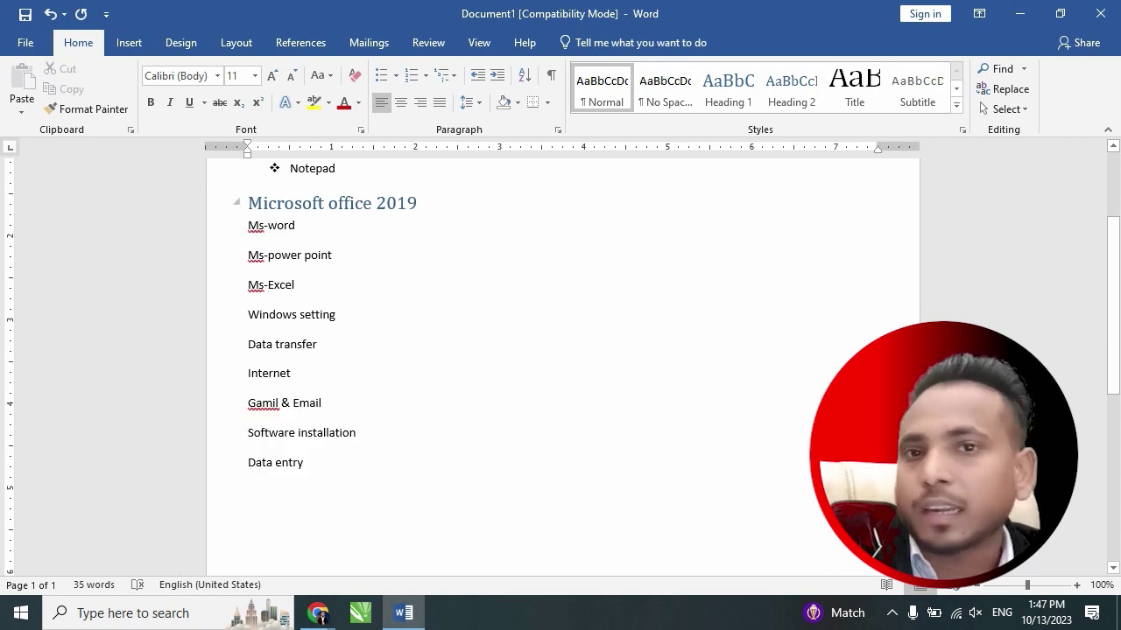
pyautogui.moveTo(248, 202); pyautogui.dragTo(417, 202)
pyautogui.click(408, 202)
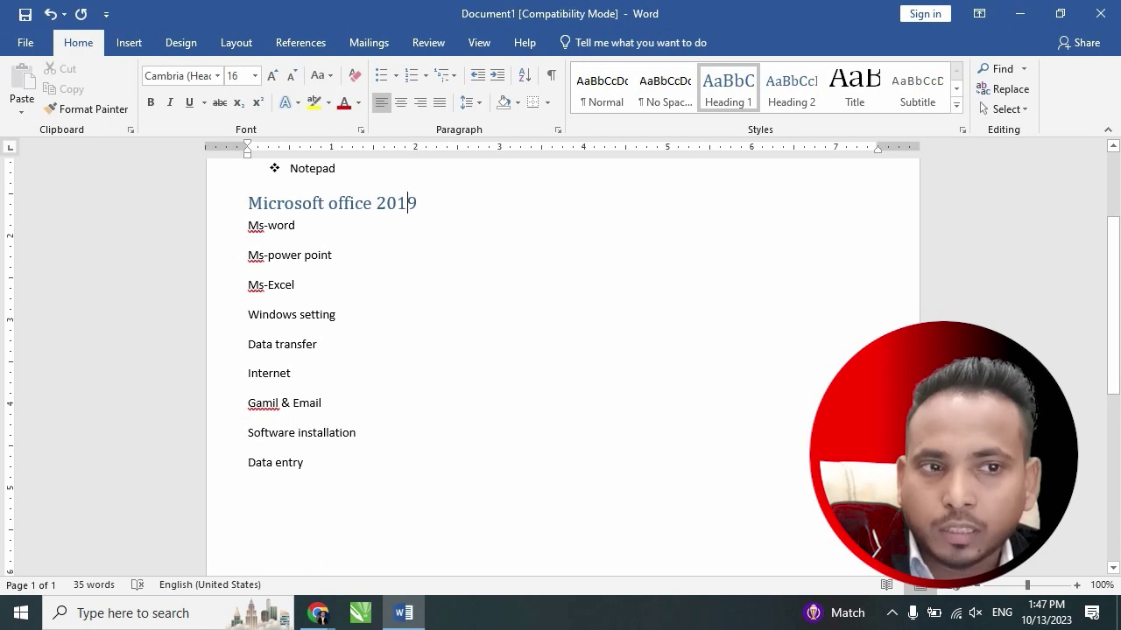
pyautogui.moveTo(248, 225)
pyautogui.mouseDown()
pyautogui.moveTo(302, 263)
pyautogui.moveTo(344, 322)
pyautogui.moveTo(336, 294)
pyautogui.mouseUp()
pyautogui.click(497, 74)
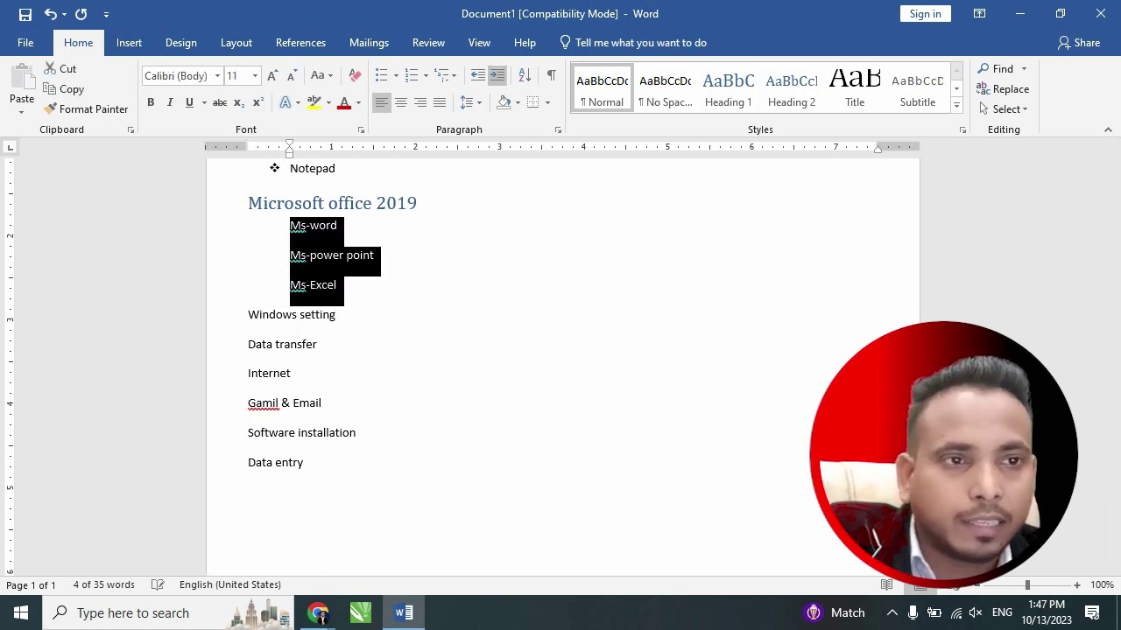
pyautogui.click(396, 76)
pyautogui.click(437, 127)
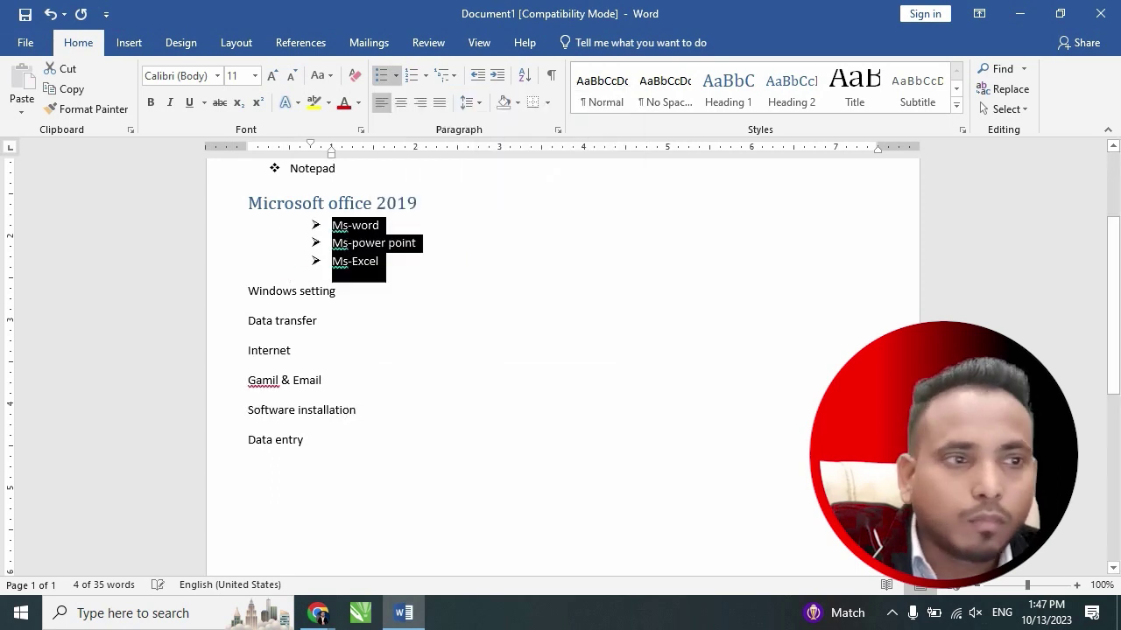
pyautogui.click(318, 320)
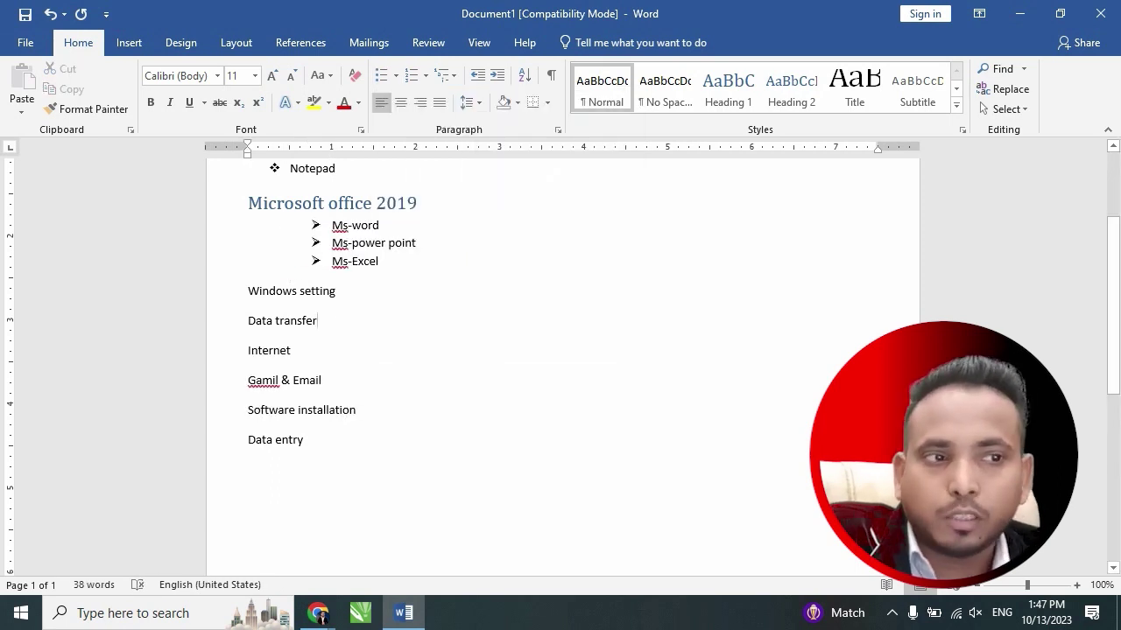
pyautogui.scroll(3, 561, 367)
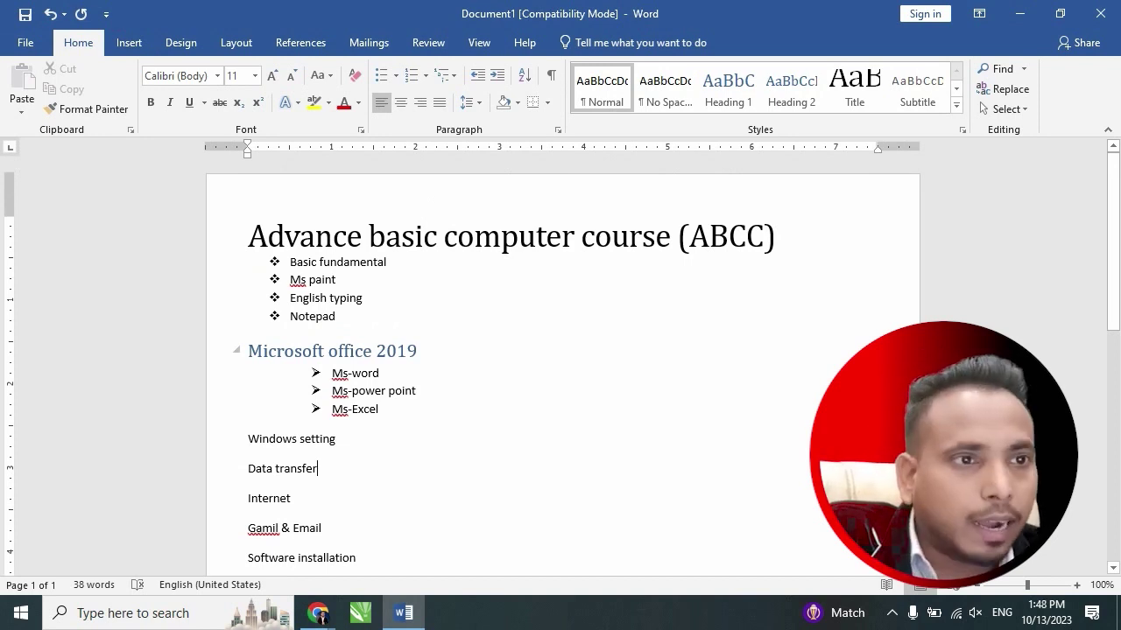
# Start a new empty line at the end of the document below Data entry.
pyautogui.click(524, 74)
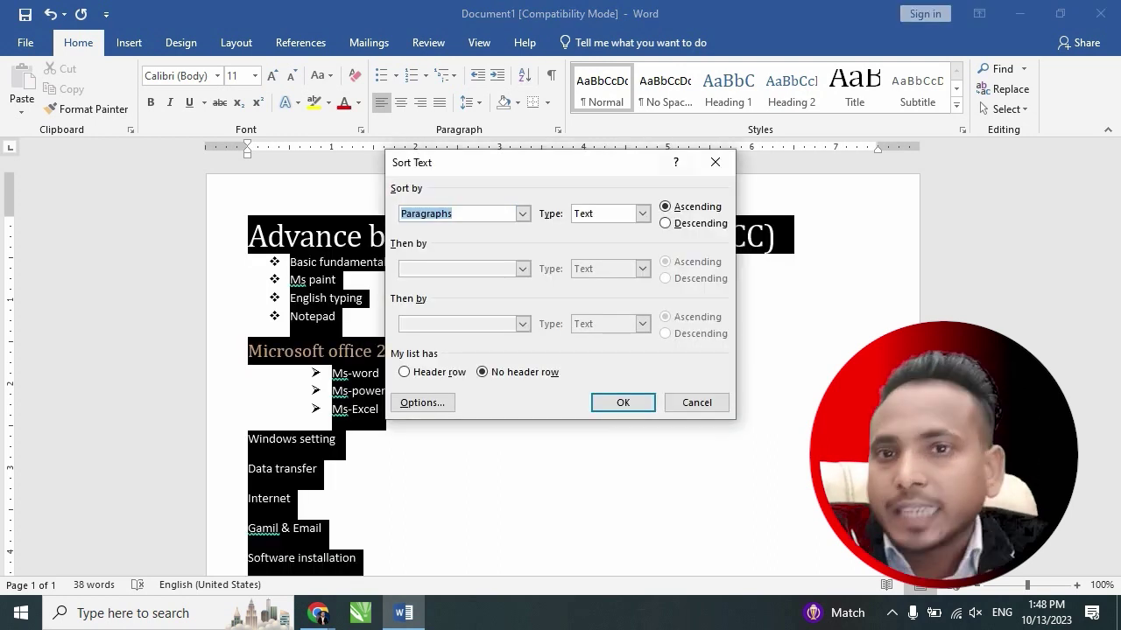
pyautogui.click(715, 162)
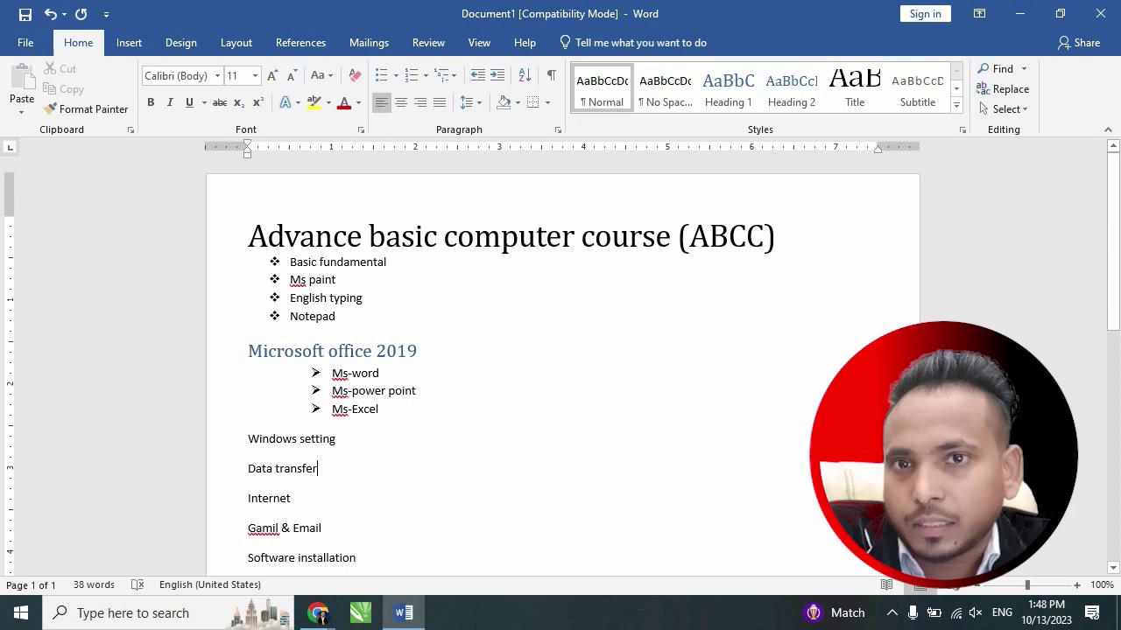
pyautogui.hotkey('ctrl', 'End')
pyautogui.press('Return')
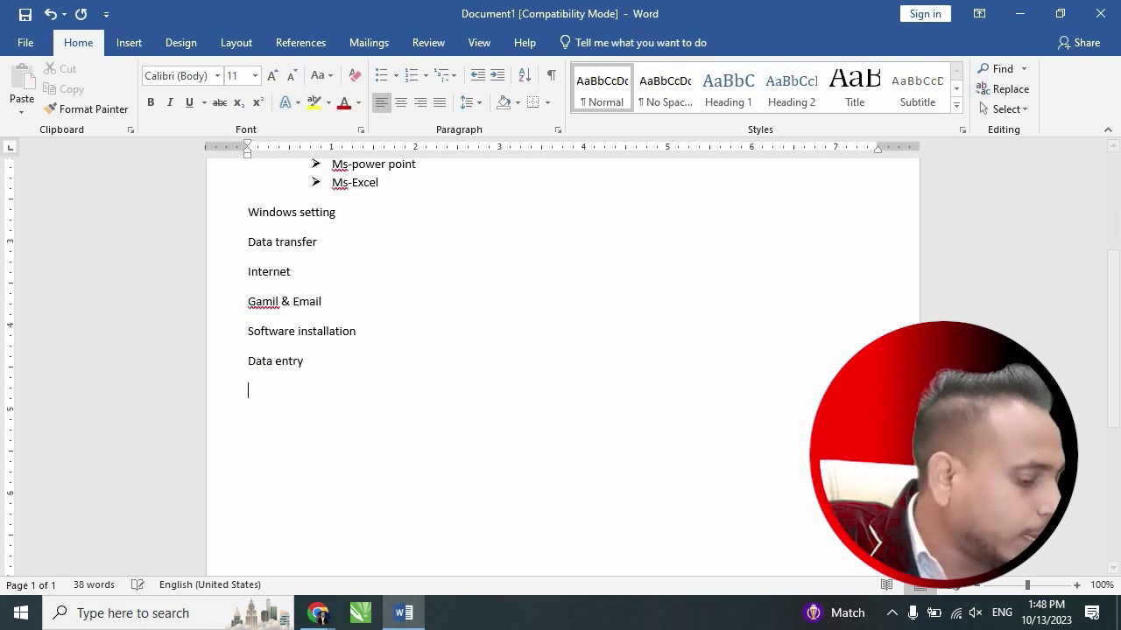
# Type the numbers 1, 3, 5, 6, 9, 8, 5, 1, one per line.
pyautogui.write('1')
pyautogui.press('Return')
pyautogui.write('3')
pyautogui.press('Return')
pyautogui.write('5')
pyautogui.press('Return')
pyautogui.write('6')
pyautogui.press('Return')
pyautogui.write('9')
pyautogui.press('Return')
pyautogui.write('8')
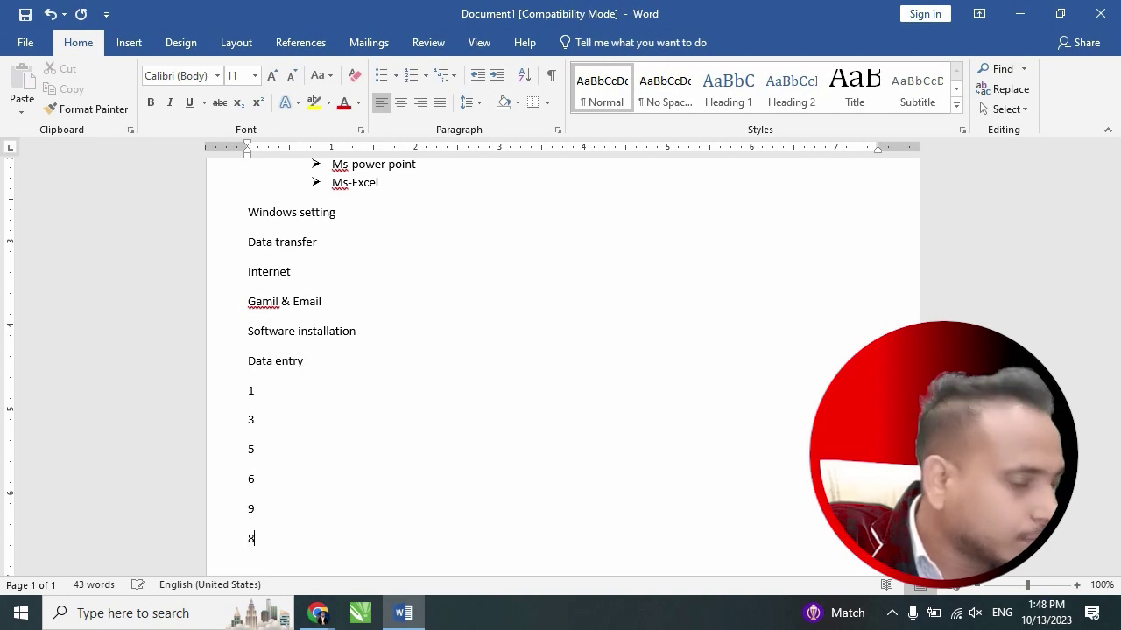
pyautogui.write('2')
pyautogui.press('Return')
pyautogui.write('5')
pyautogui.press('Return')
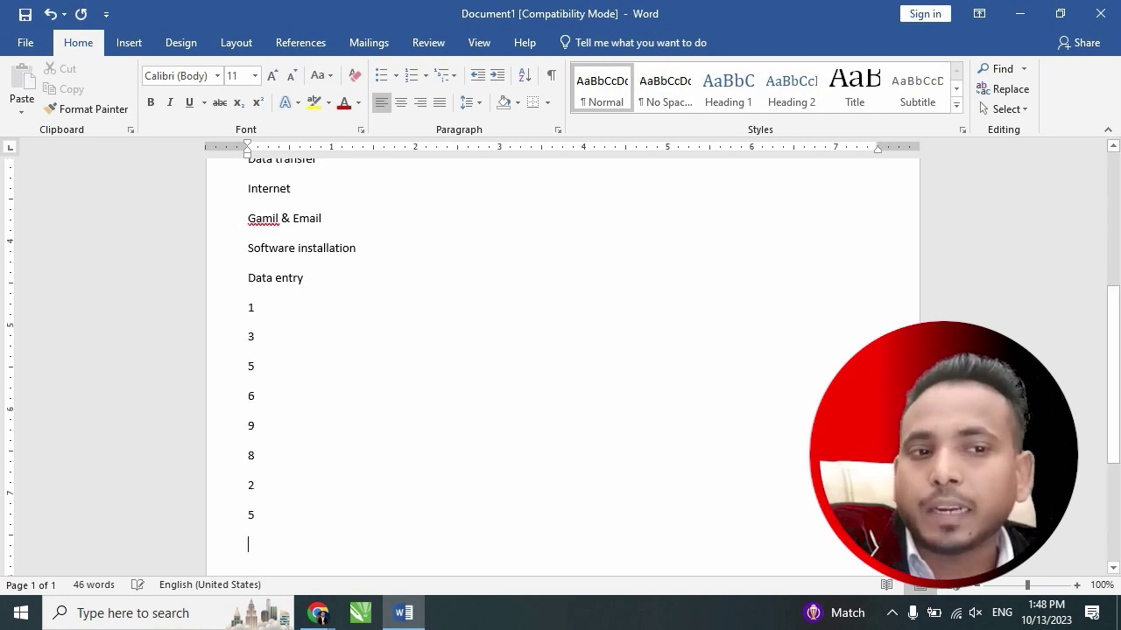
pyautogui.write('1')
pyautogui.press('Return')
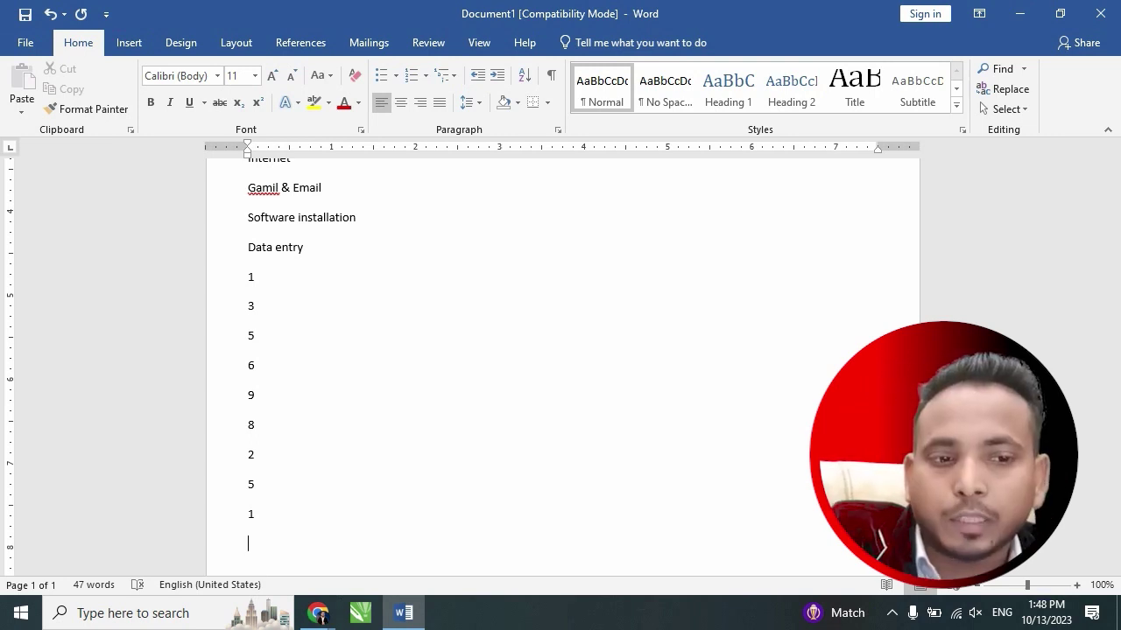
# Sort the number lines in ascending order with the Sort Text dialog.
pyautogui.moveTo(249, 543); pyautogui.dragTo(249, 277)
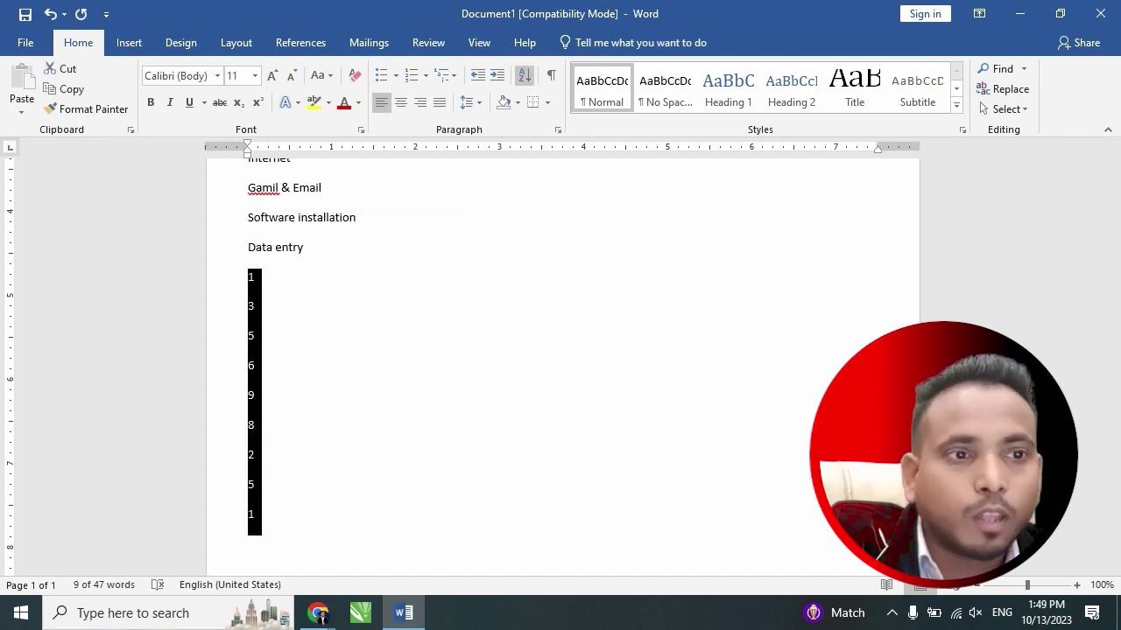
pyautogui.click(524, 75)
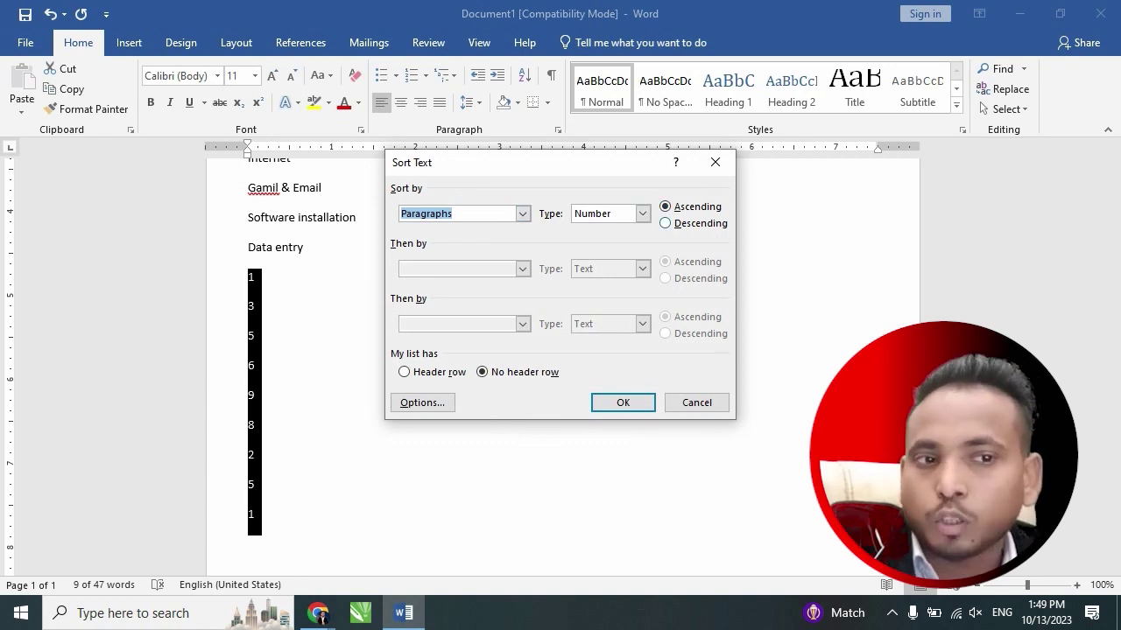
pyautogui.click(623, 403)
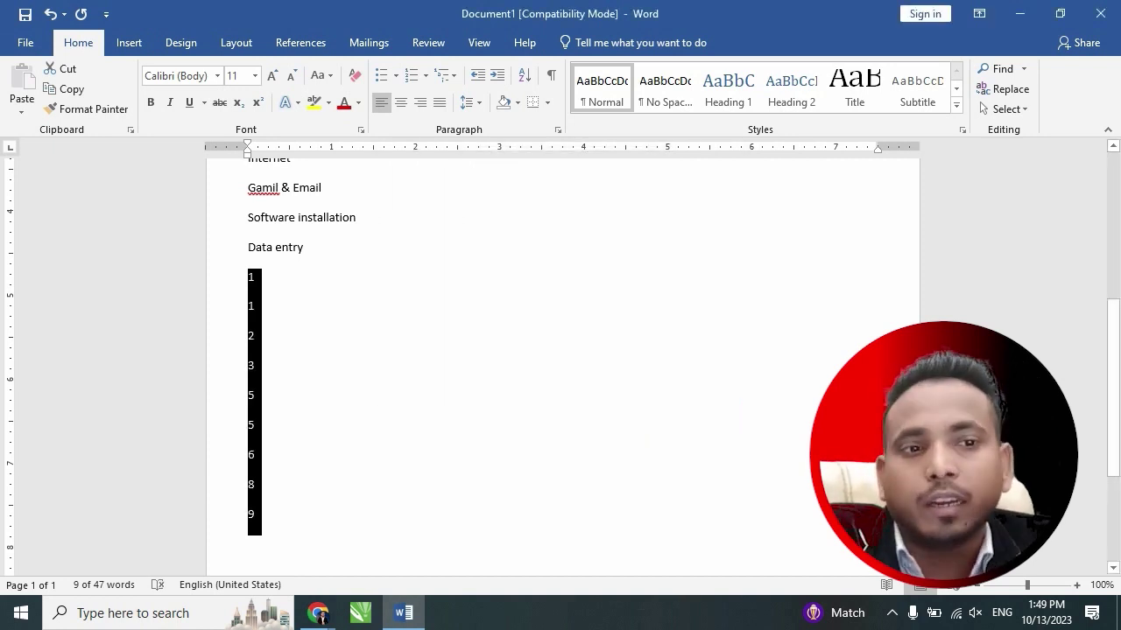
pyautogui.click(254, 365)
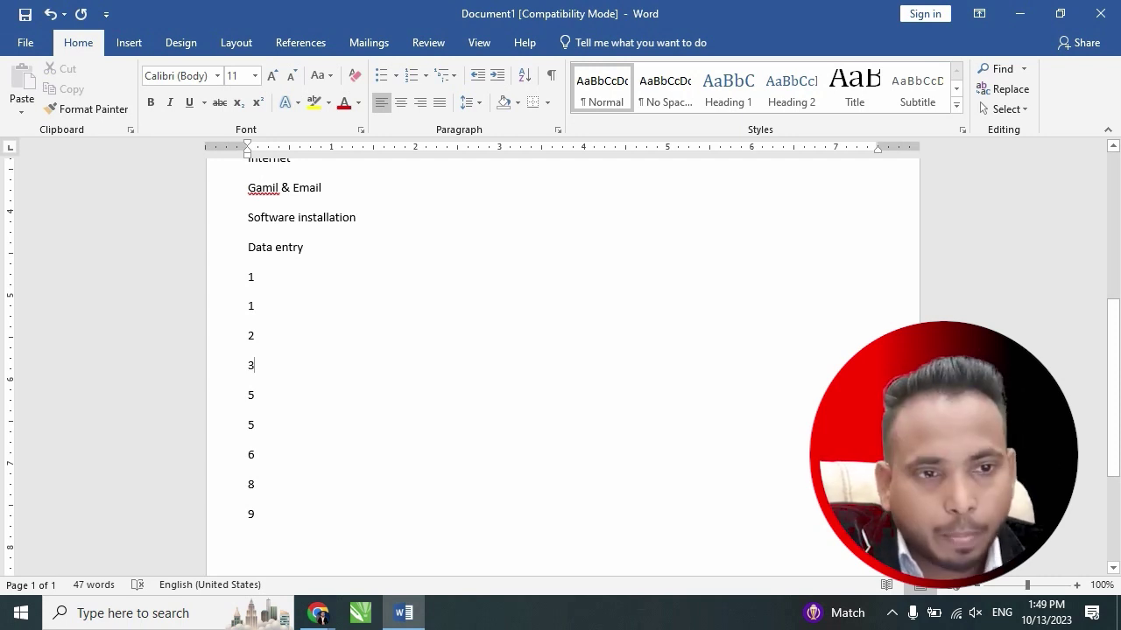
# Re-sort the numbers in descending order and add an empty line below them.
pyautogui.moveTo(247, 484)
pyautogui.mouseDown()
pyautogui.moveTo(255, 521)
pyautogui.moveTo(249, 273)
pyautogui.mouseUp()
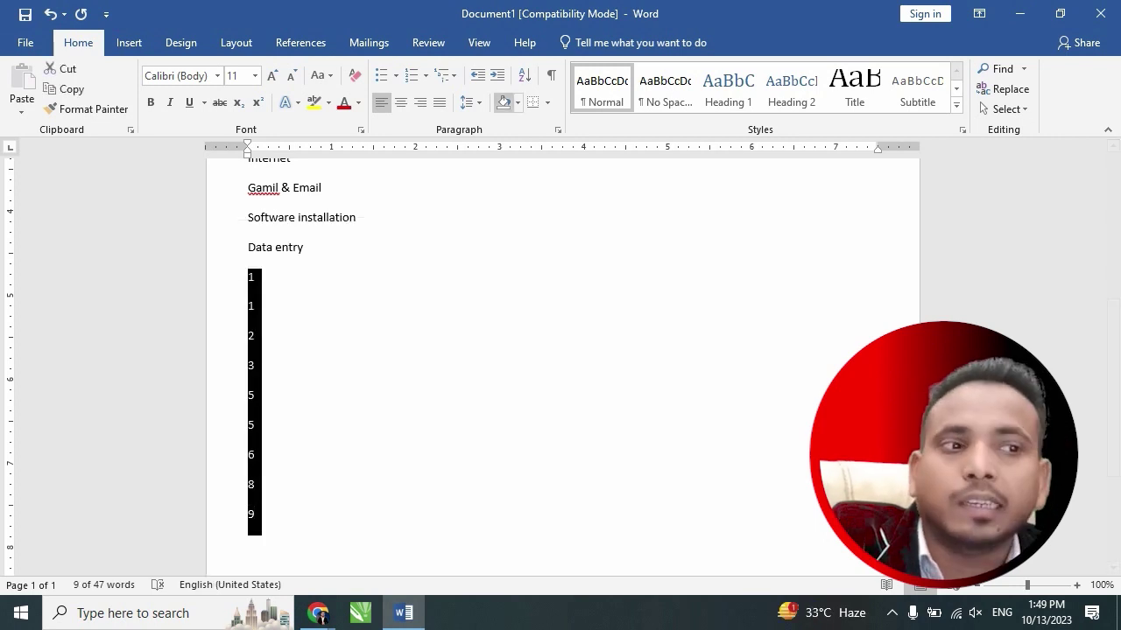
pyautogui.click(524, 74)
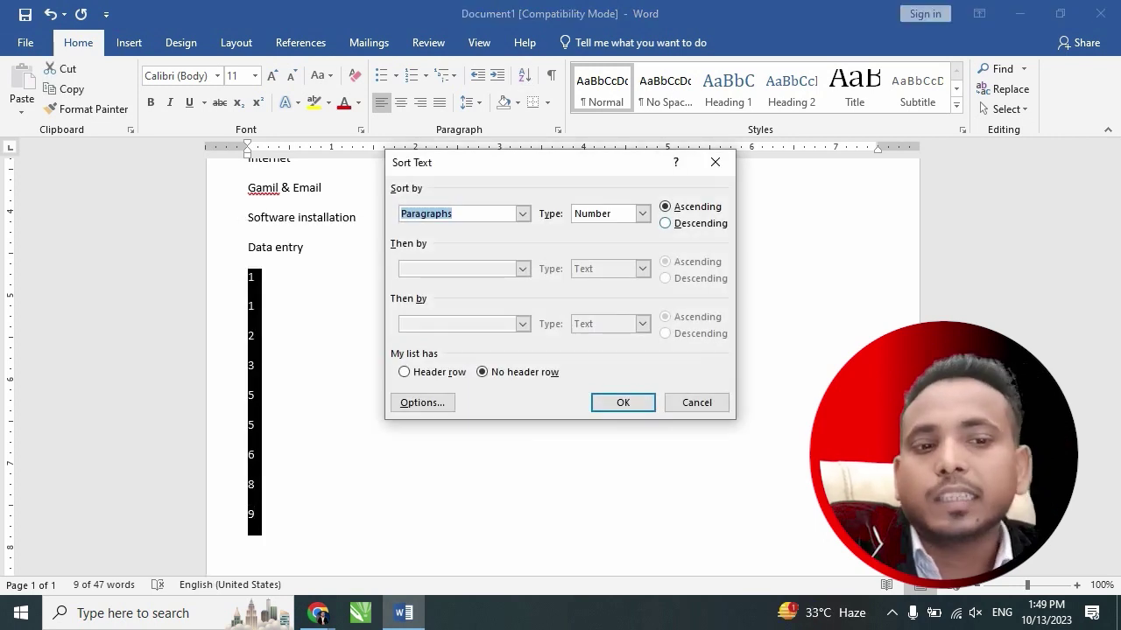
pyautogui.click(665, 223)
pyautogui.click(622, 401)
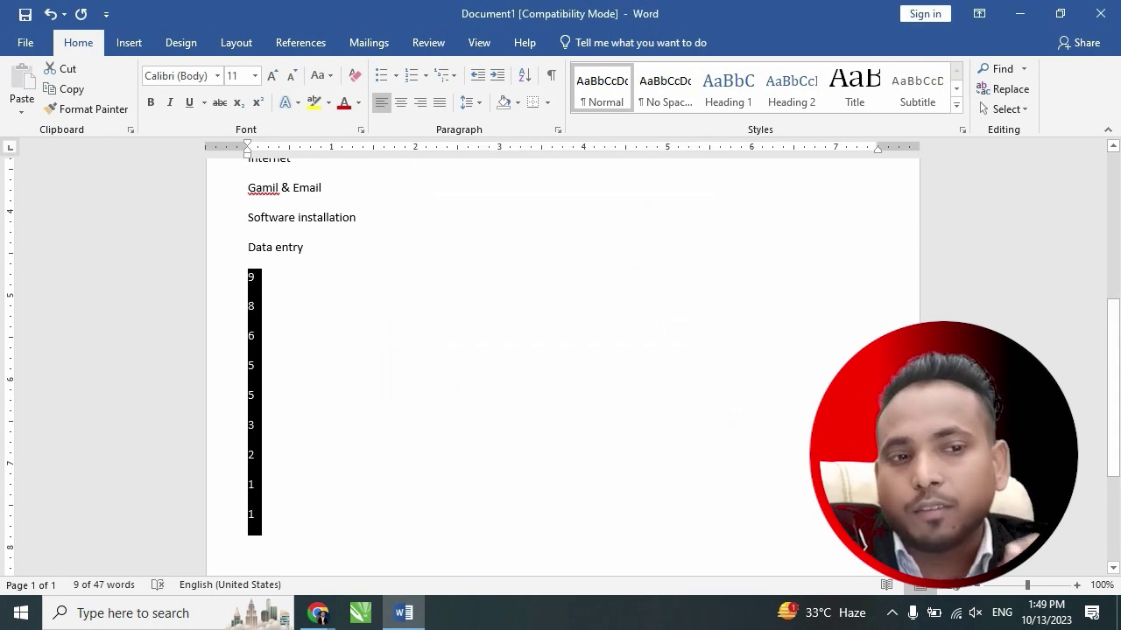
pyautogui.click(253, 514)
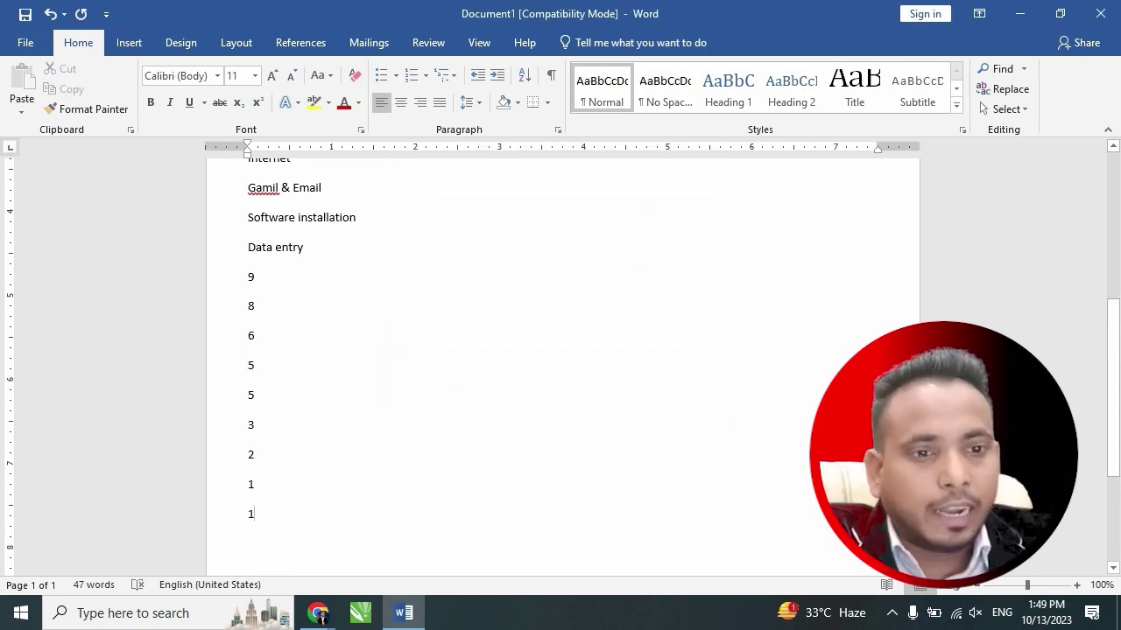
pyautogui.press('Return')
# Add an empty line and a tab-indented line below the sorted numbers.
pyautogui.scroll(4, 561, 350)
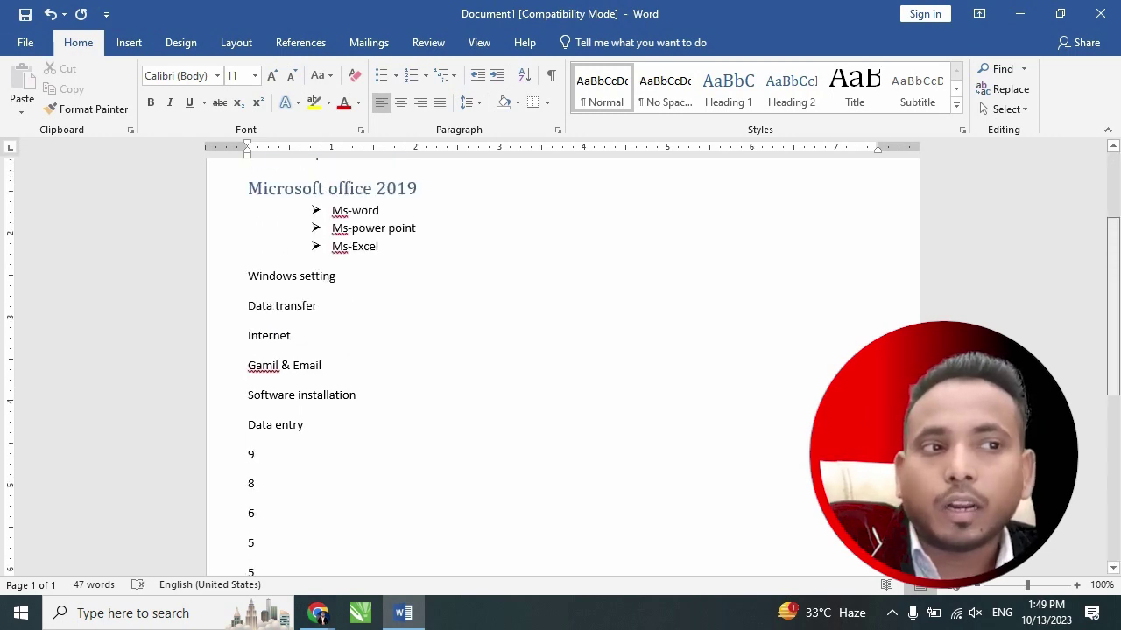
pyautogui.scroll(3, 560, 350)
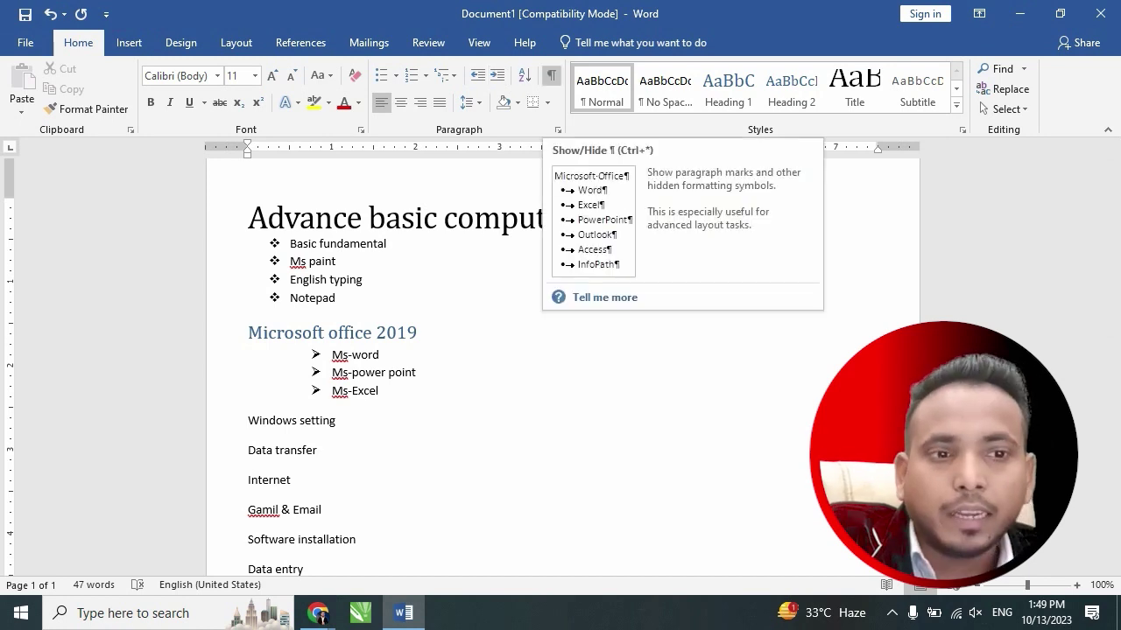
pyautogui.scroll(-7, 560, 350)
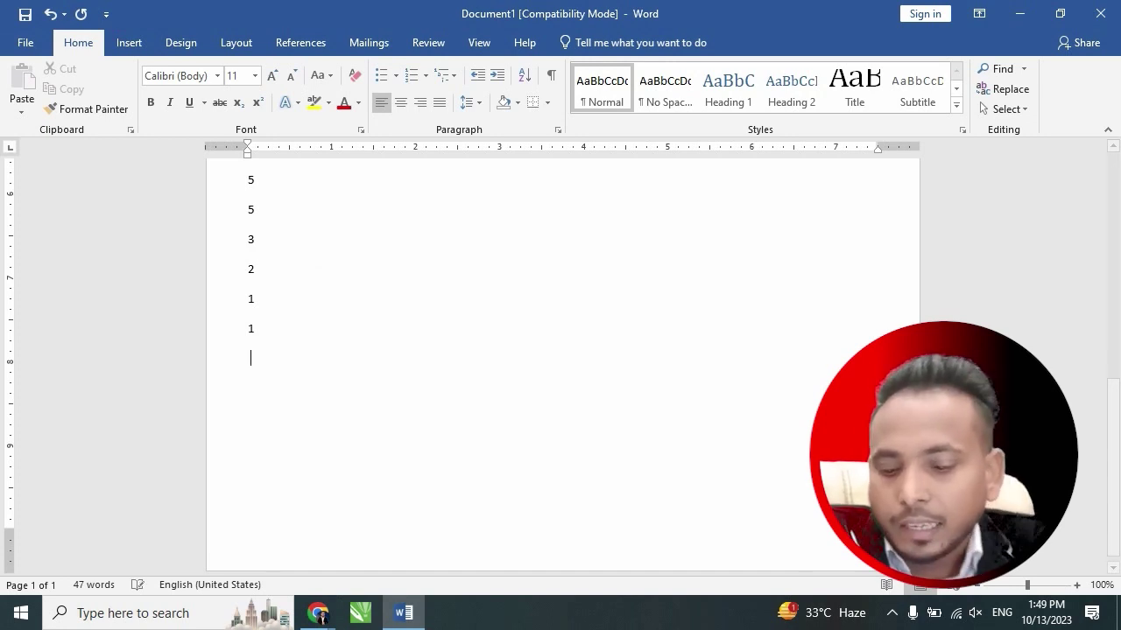
pyautogui.press('Return')
pyautogui.press('Return')
pyautogui.press('Return')
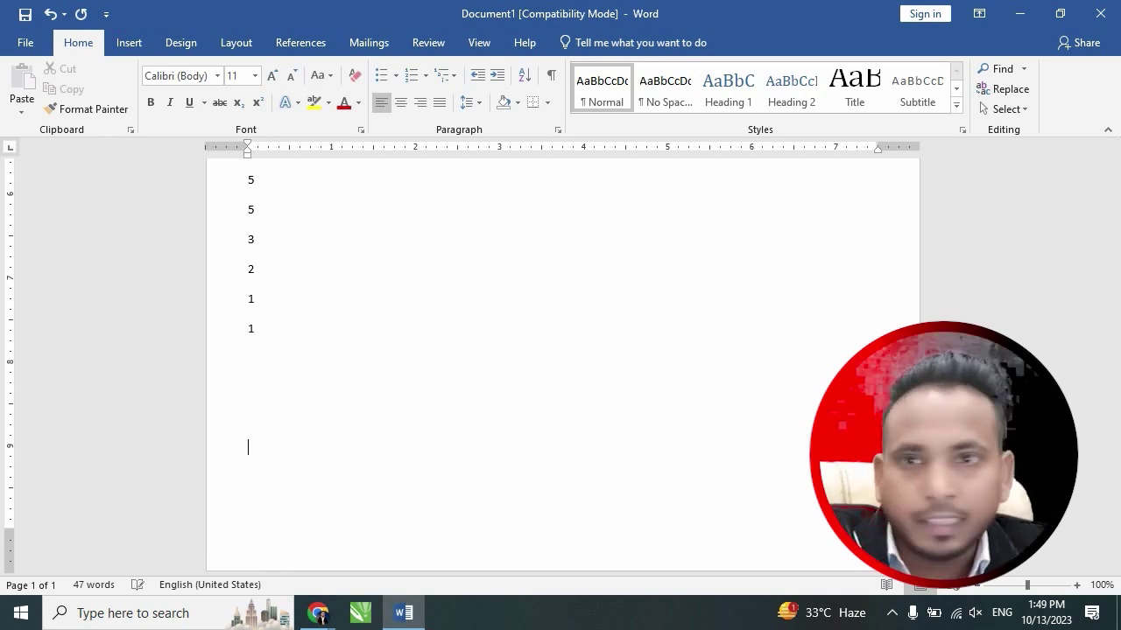
pyautogui.press('Tab')
pyautogui.press('Tab')
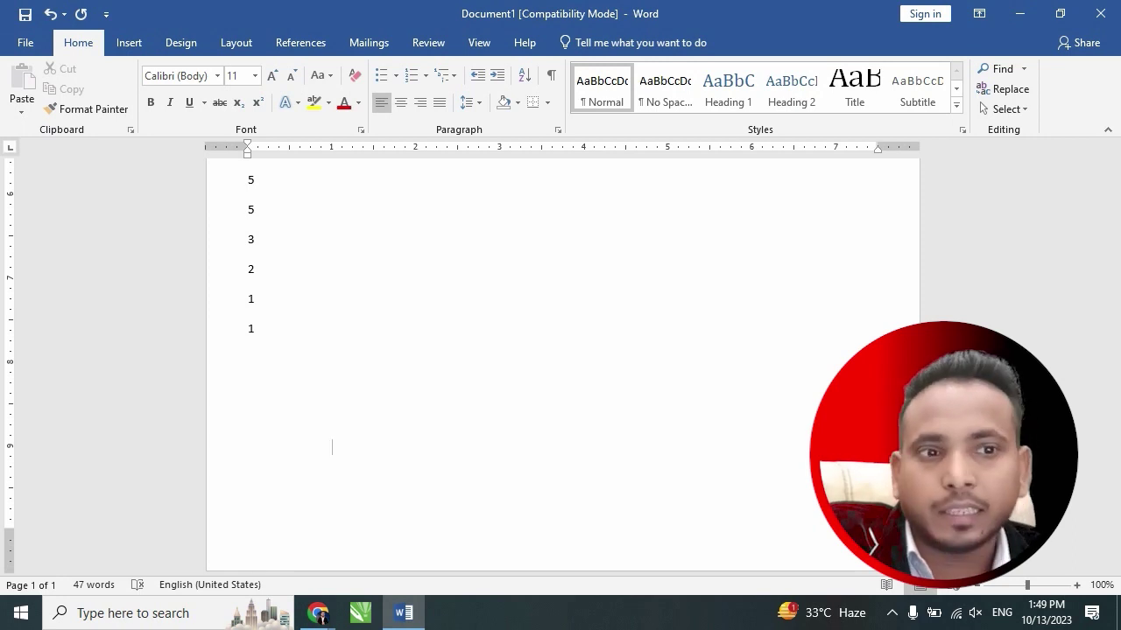
# Show formatting marks, add another tabbed line, then hide marks with Ctrl+*.
pyautogui.click(551, 74)
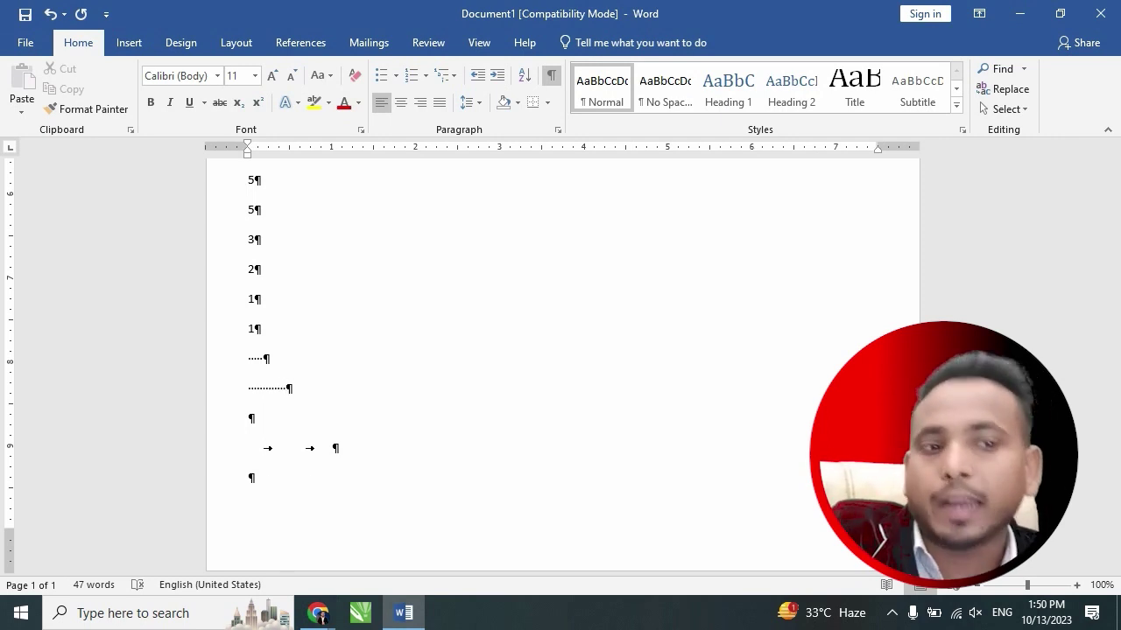
pyautogui.press('Return')
pyautogui.press('Tab')
pyautogui.press('Tab')
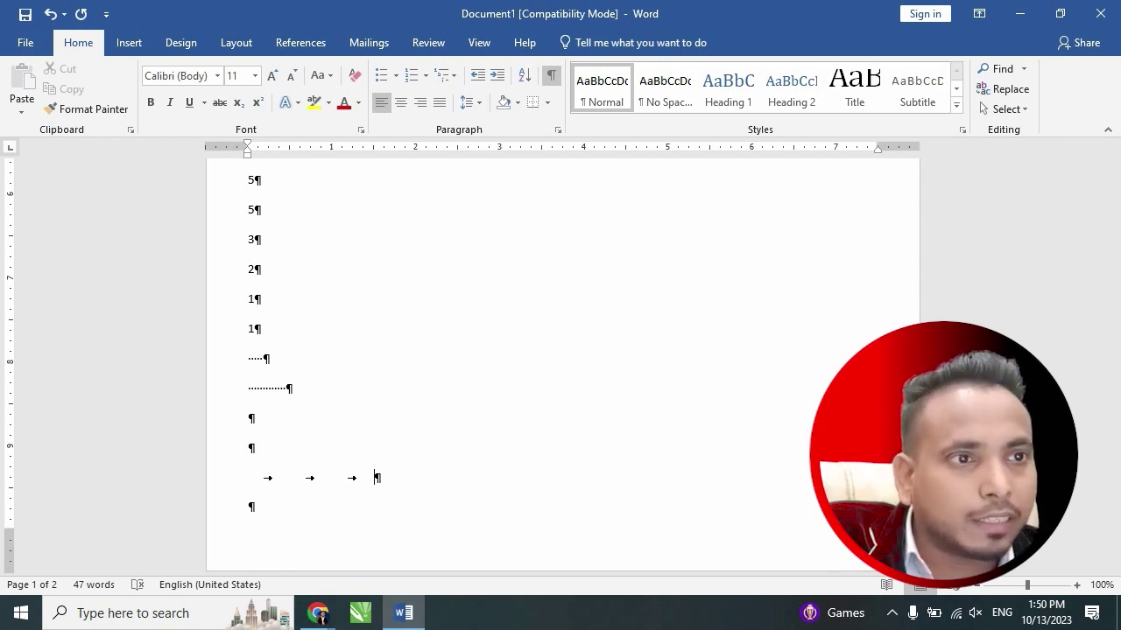
pyautogui.hotkey('ctrl', 'shift', '8')
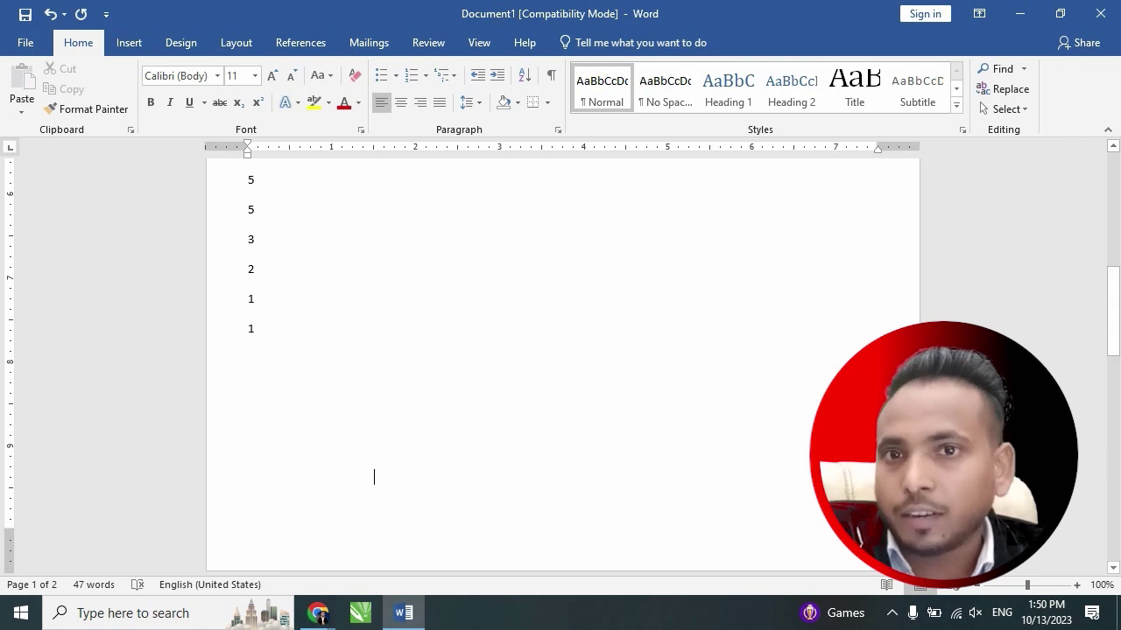
pyautogui.moveTo(1113, 333); pyautogui.dragTo(1113, 192)
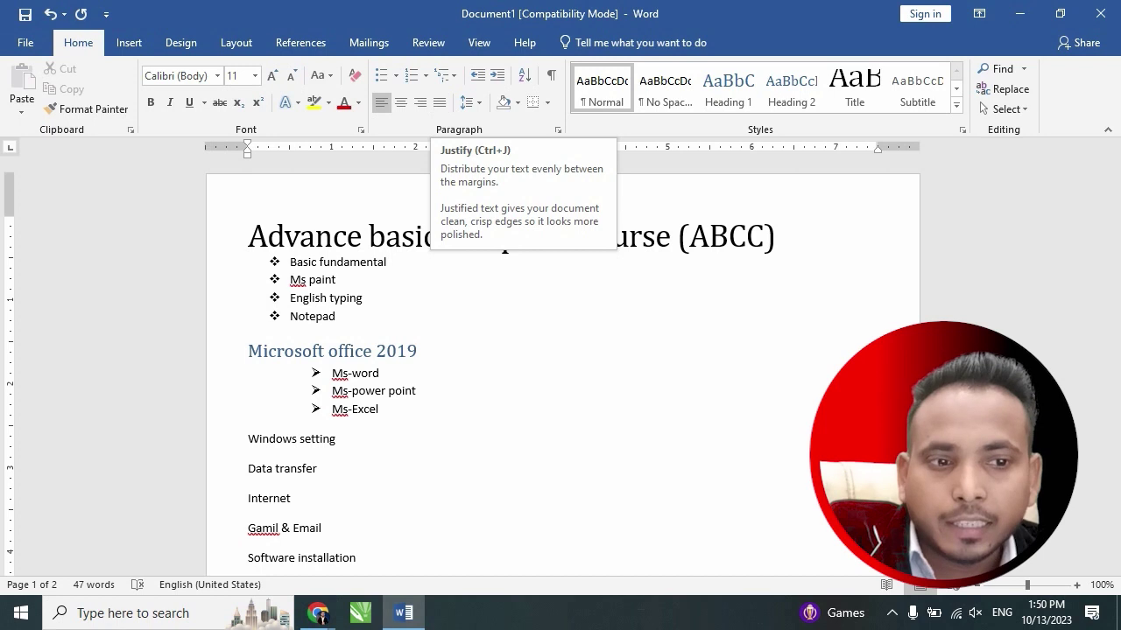
pyautogui.moveTo(1113, 197); pyautogui.dragTo(1112, 215)
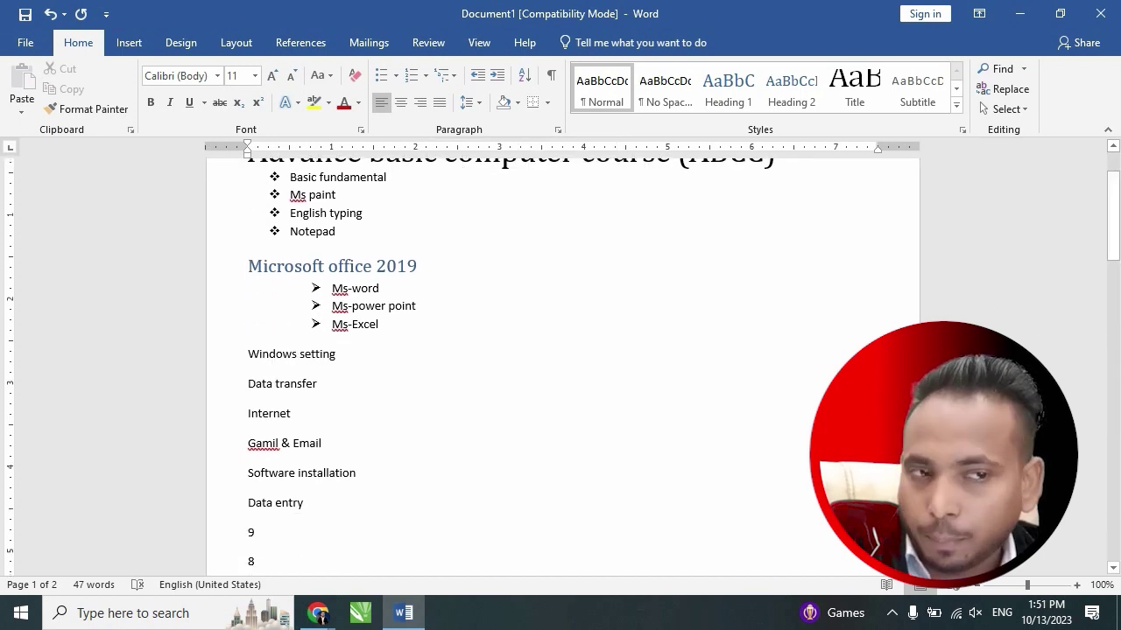
pyautogui.moveTo(304, 503); pyautogui.dragTo(247, 354)
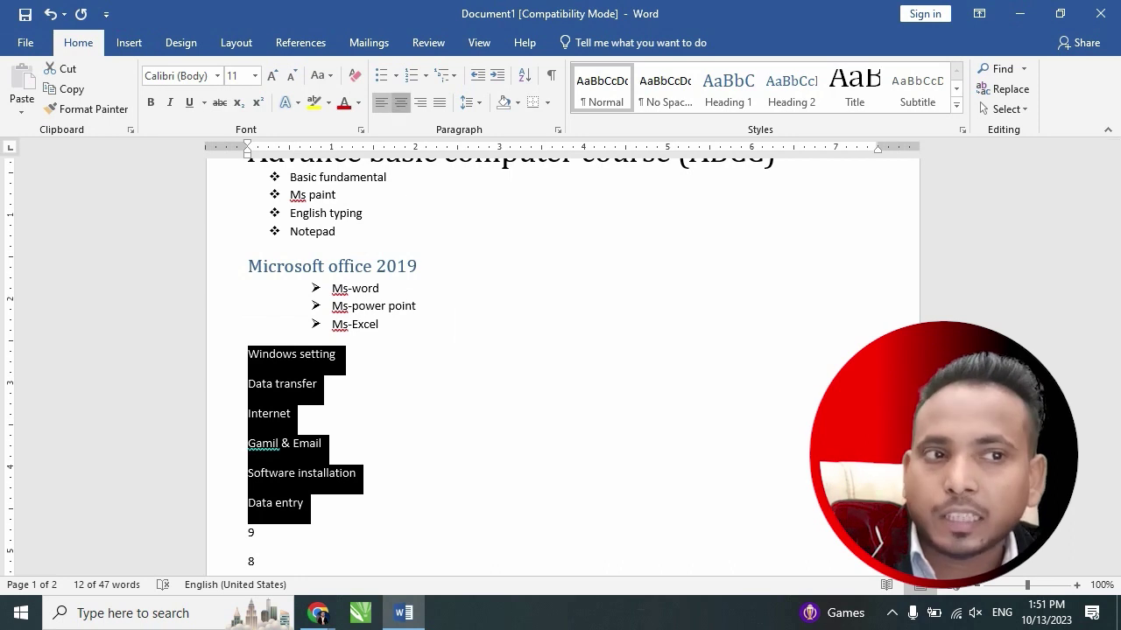
pyautogui.click(400, 102)
pyautogui.click(420, 103)
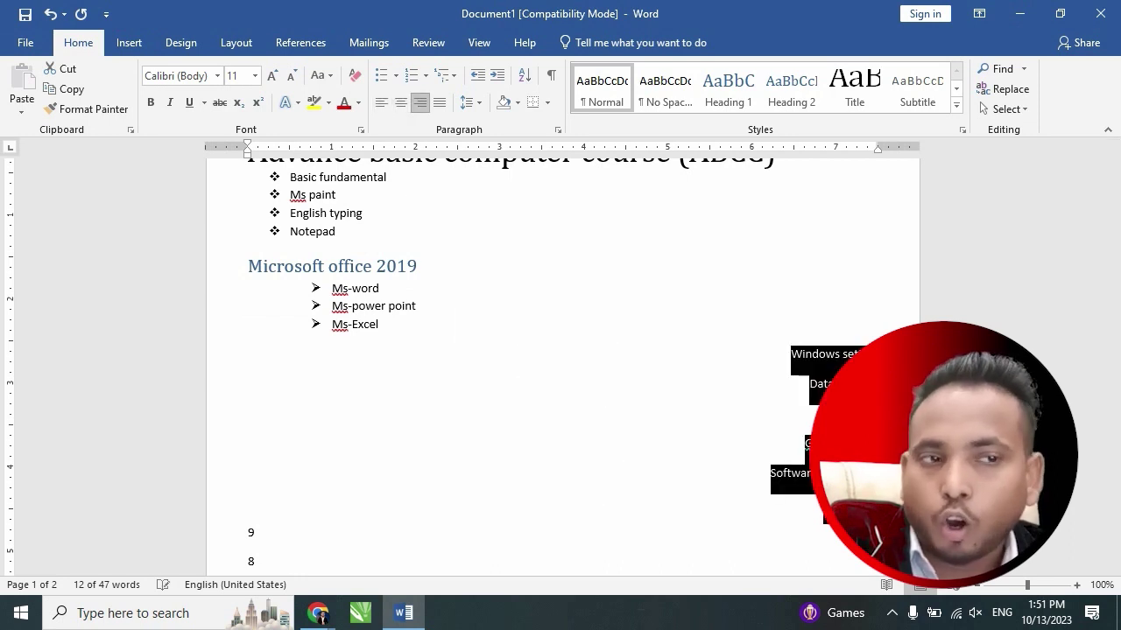
pyautogui.click(381, 103)
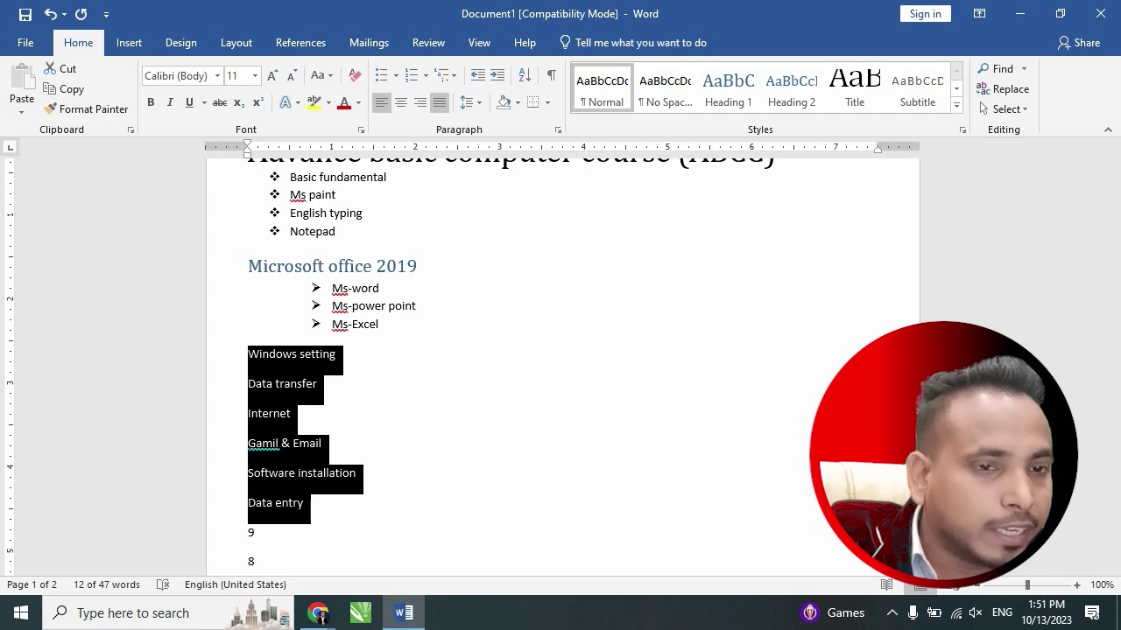
pyautogui.click(304, 502)
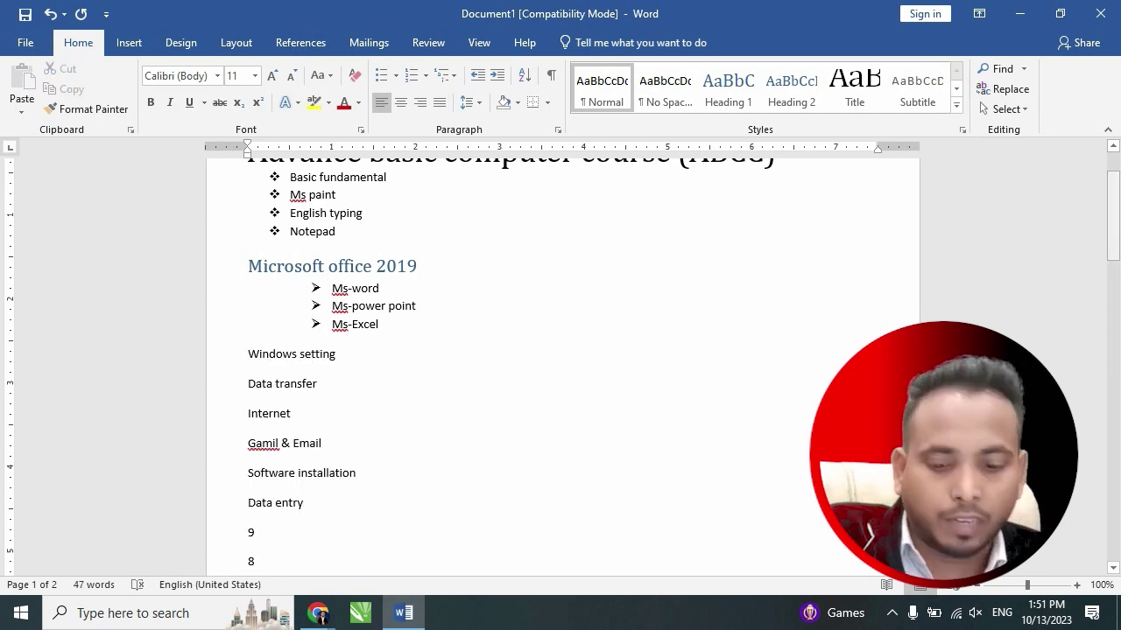
# Generate random sample paragraphs with =rand() below the numbers and select them.
pyautogui.scroll(-6, 561, 350)
pyautogui.scroll(-3, 560, 351)
pyautogui.click(251, 345)
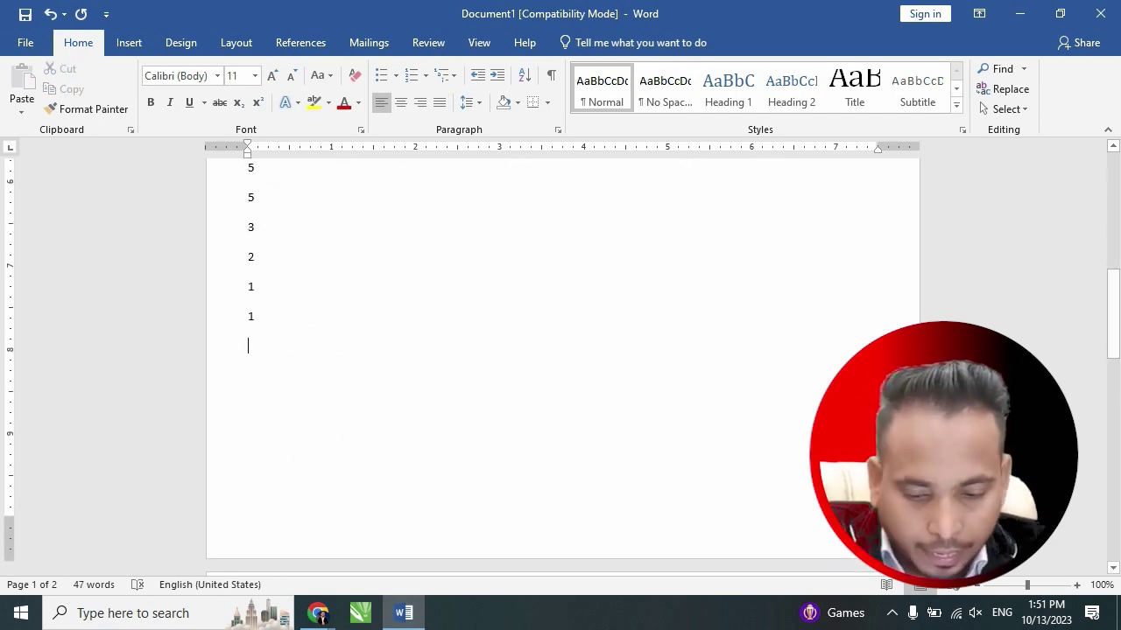
pyautogui.write('=ra')
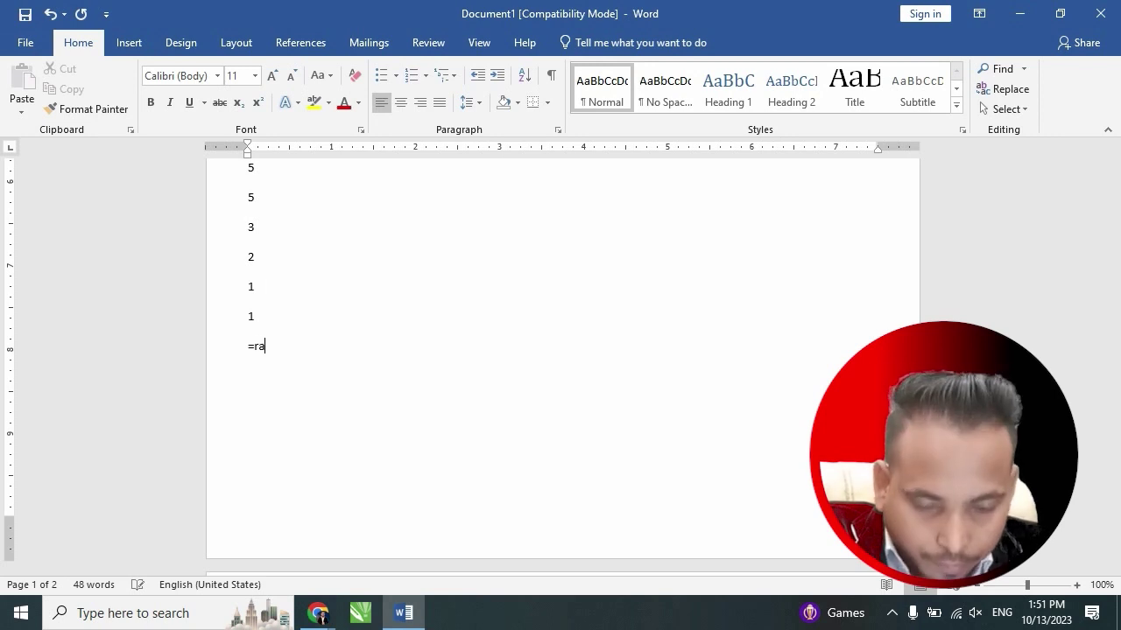
pyautogui.press('BackSpace')
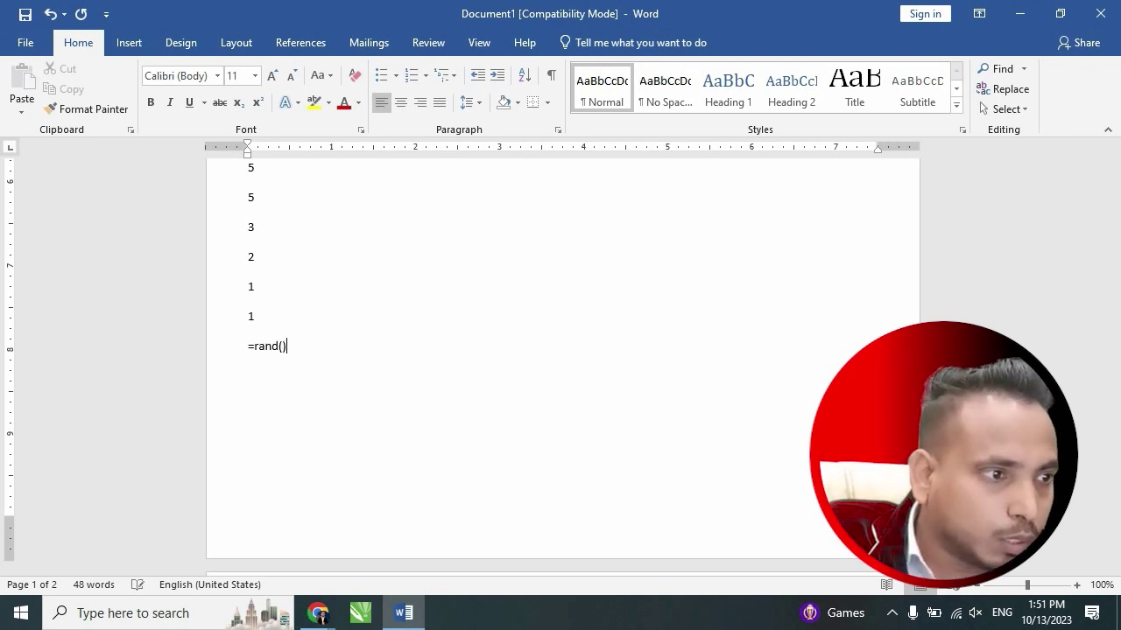
pyautogui.press('Return')
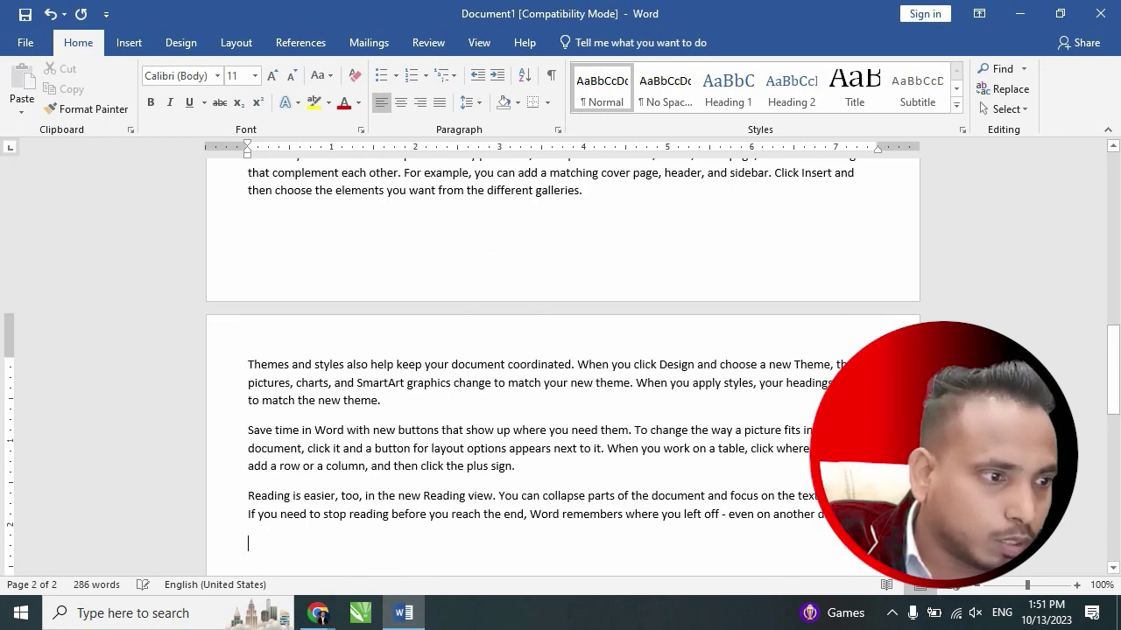
pyautogui.scroll(3, 560, 368)
pyautogui.scroll(2, 560, 367)
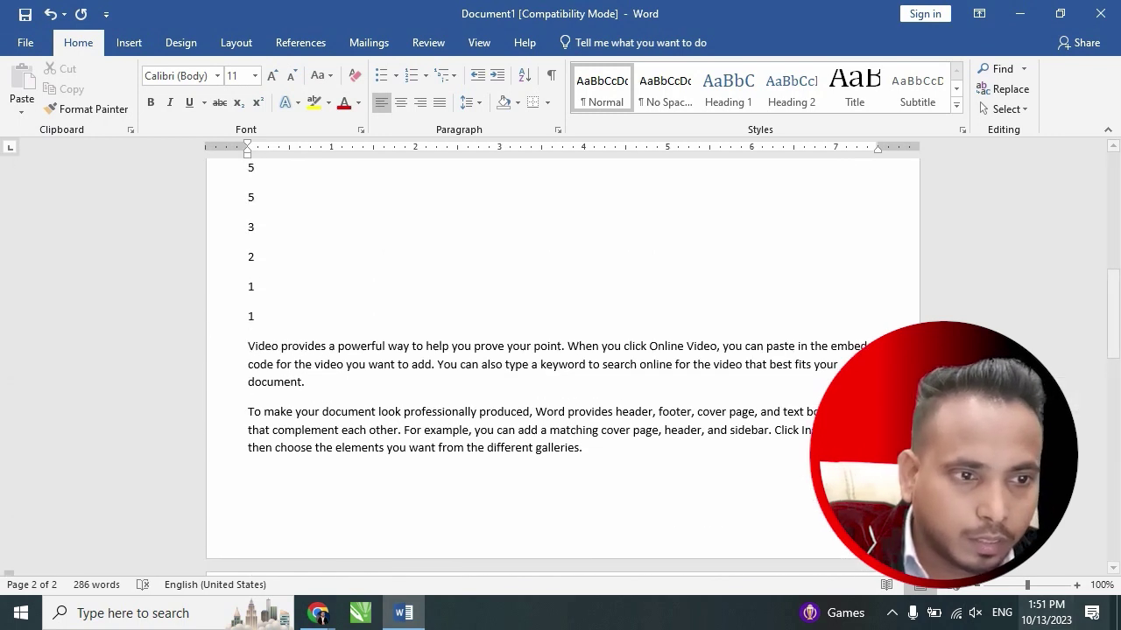
pyautogui.keyDown('ctrl'); pyautogui.scroll(3, 560, 368); pyautogui.keyUp('ctrl')
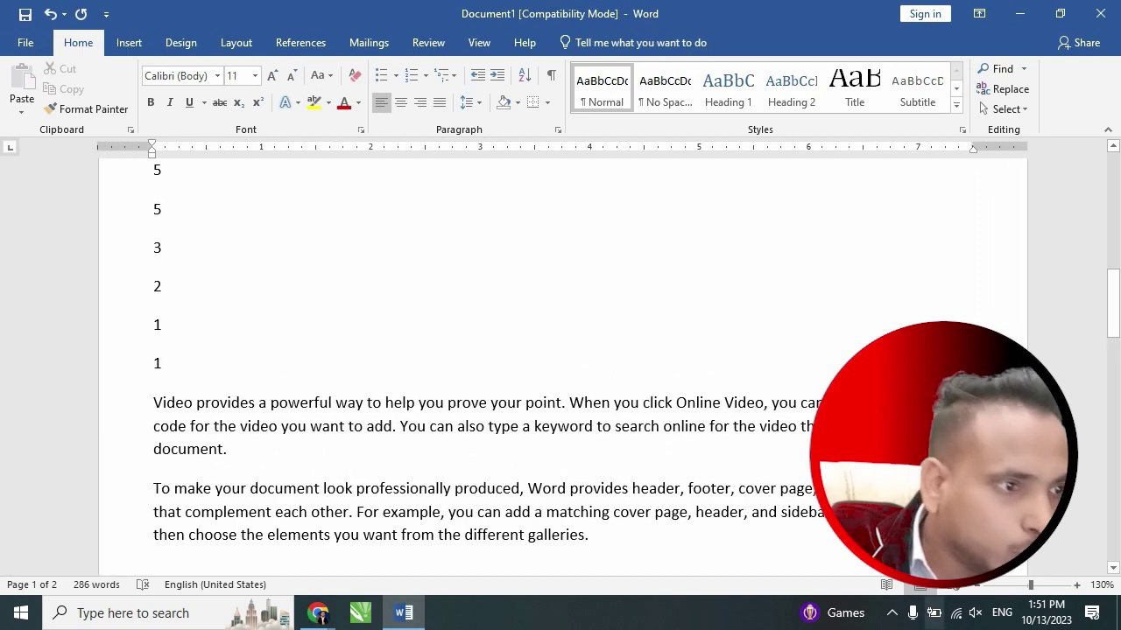
pyautogui.hotkey('shift', 'Up')
pyautogui.hotkey('shift', 'Up')
pyautogui.hotkey('shift', 'Up')
pyautogui.hotkey('shift', 'Up')
pyautogui.hotkey('shift', 'Up')
pyautogui.hotkey('shift', 'Up')
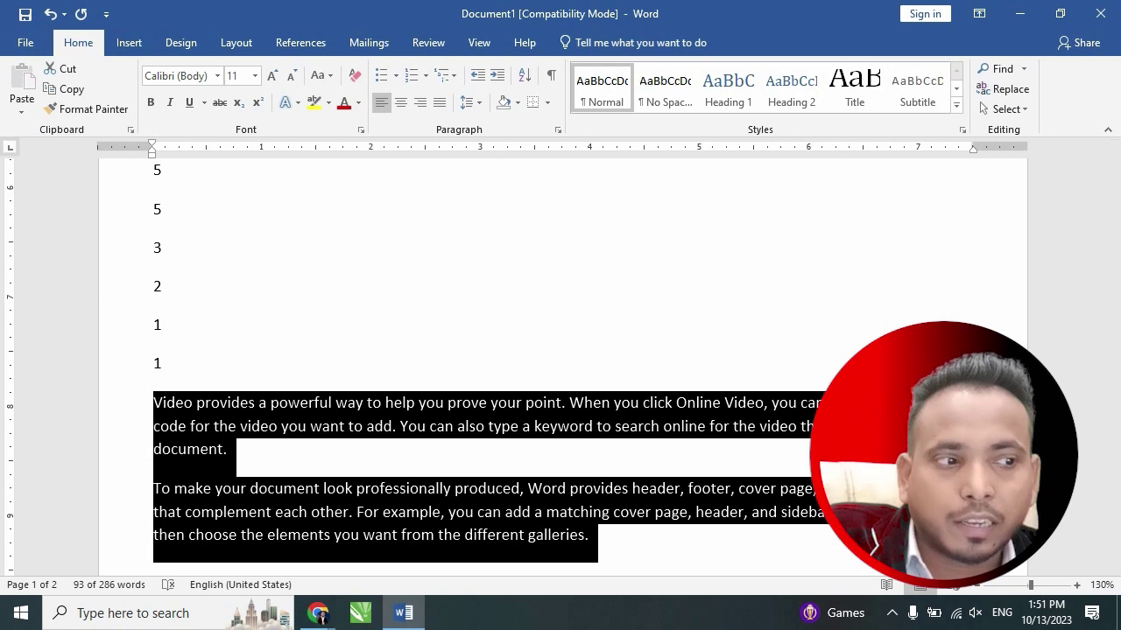
pyautogui.click(439, 102)
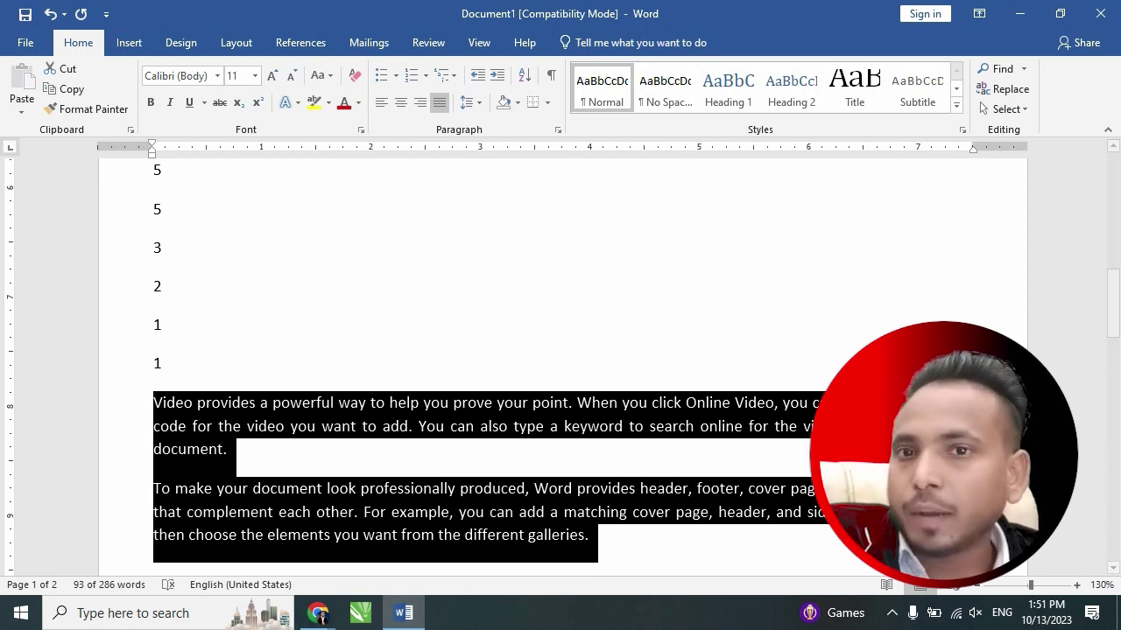
pyautogui.scroll(-5, 560, 368)
pyautogui.scroll(15, 560, 367)
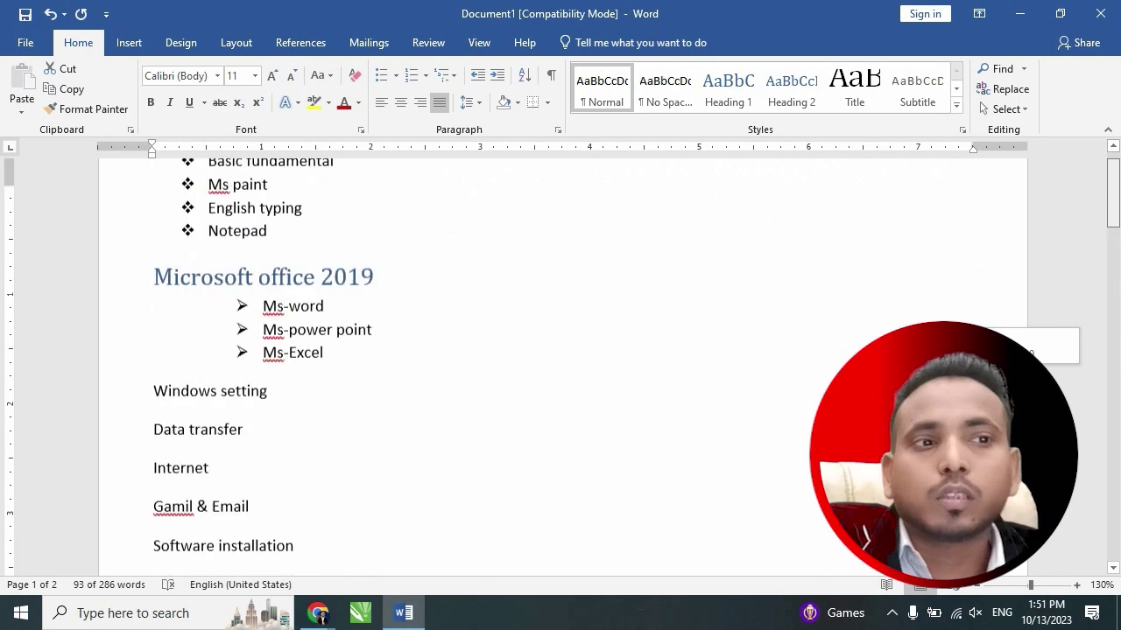
pyautogui.scroll(3, 560, 368)
pyautogui.click(243, 561)
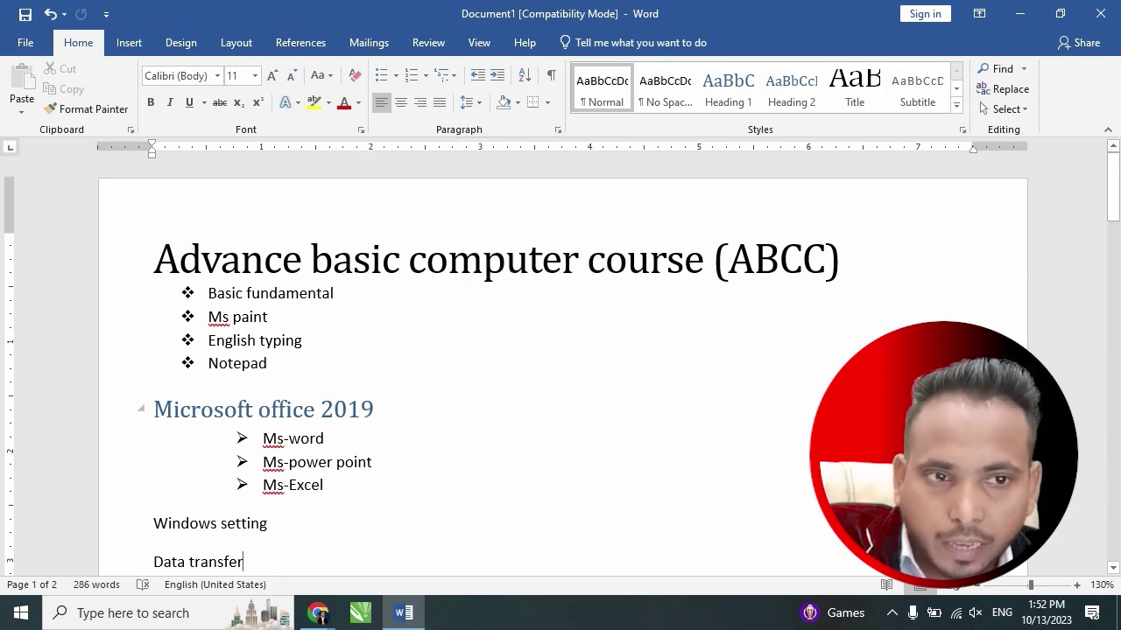
# Try 3.0 and 2.5 line spacing on the Basic fundamental to Notepad bullets, settling on 1.0.
pyautogui.click(374, 409)
pyautogui.moveTo(210, 386); pyautogui.dragTo(208, 293)
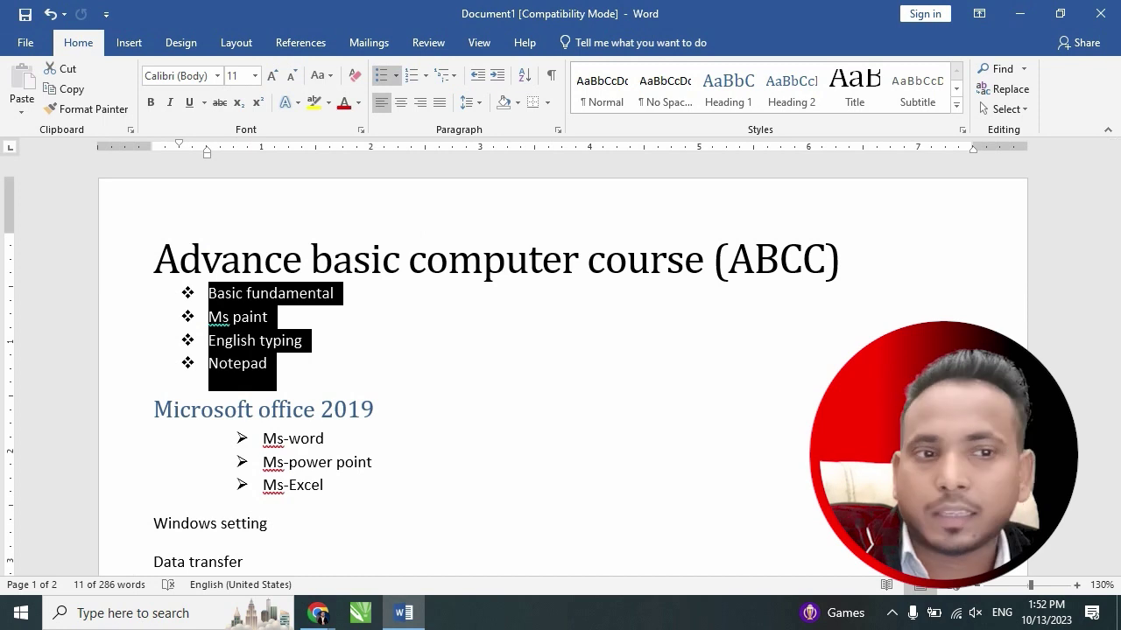
pyautogui.click(470, 102)
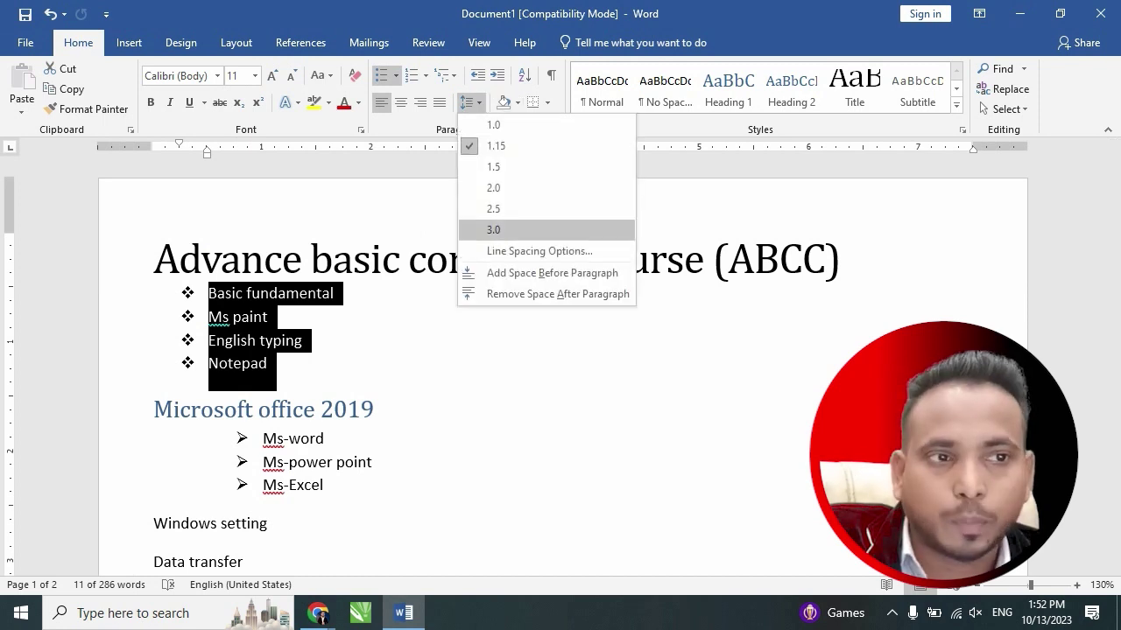
pyautogui.click(493, 229)
pyautogui.click(470, 102)
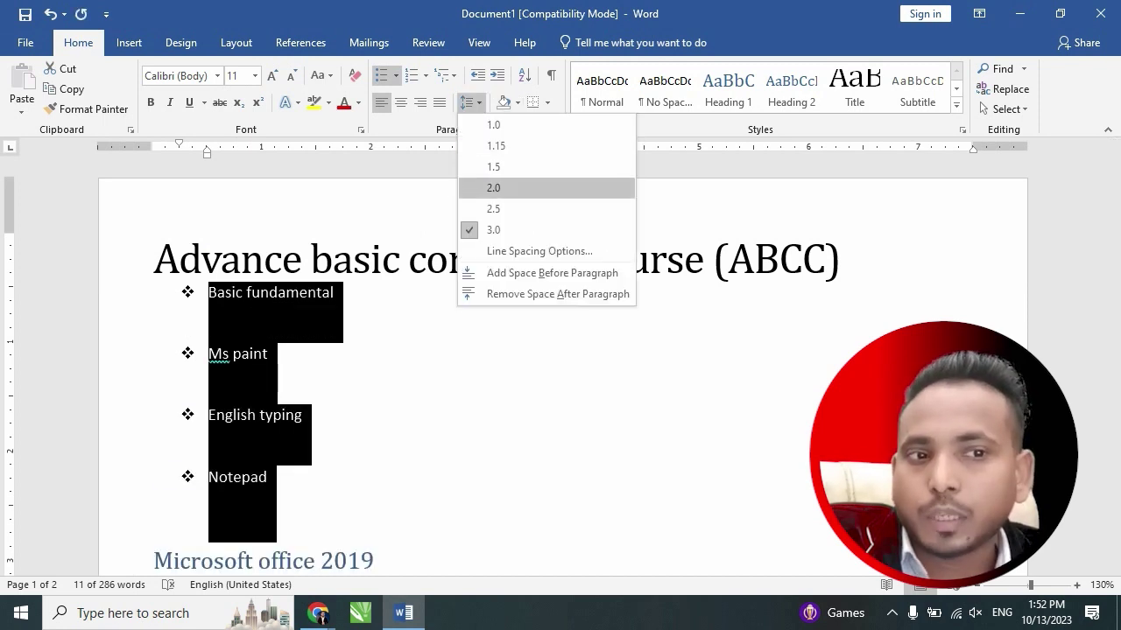
pyautogui.click(490, 207)
pyautogui.click(470, 102)
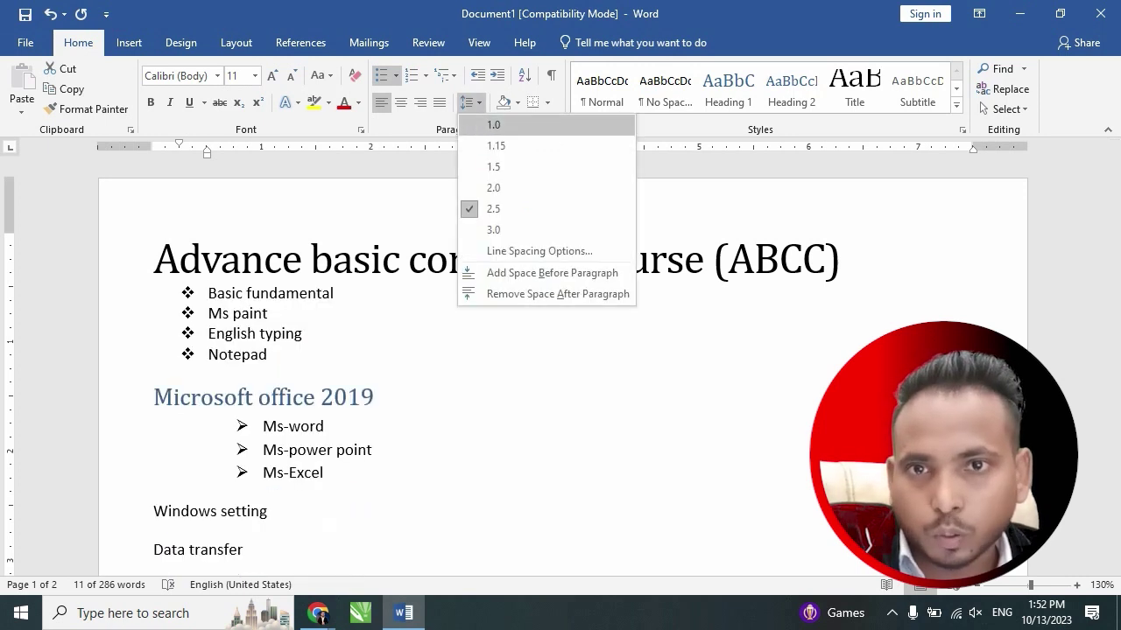
pyautogui.click(493, 120)
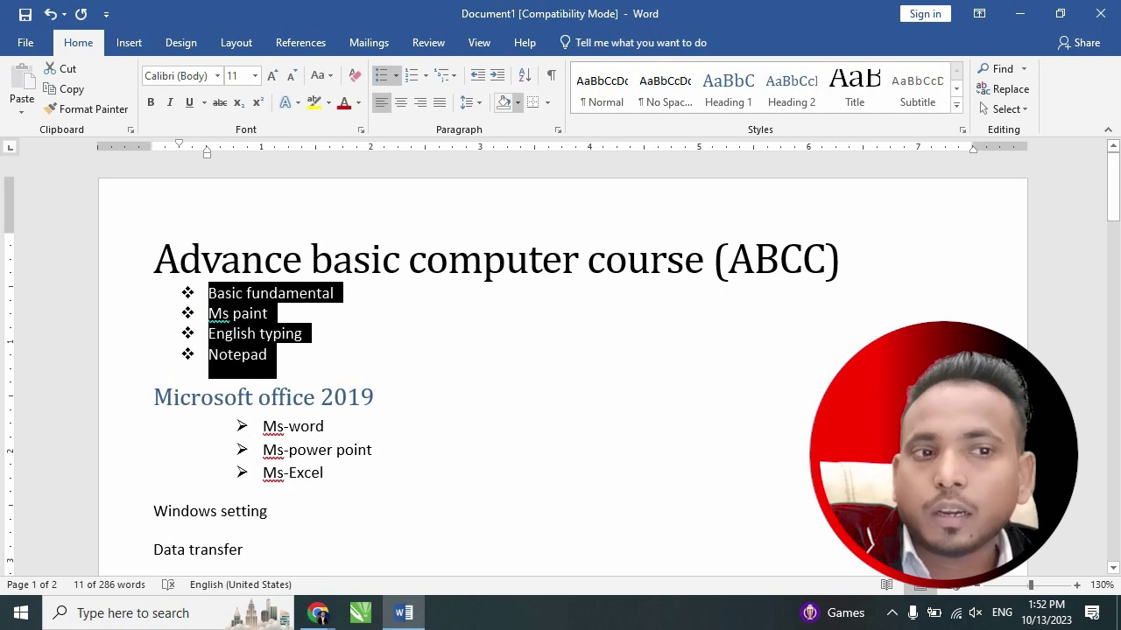
# Preview shading colours for the bullets and the Basic fundamental line without applying any.
pyautogui.click(517, 103)
pyautogui.press('Escape')
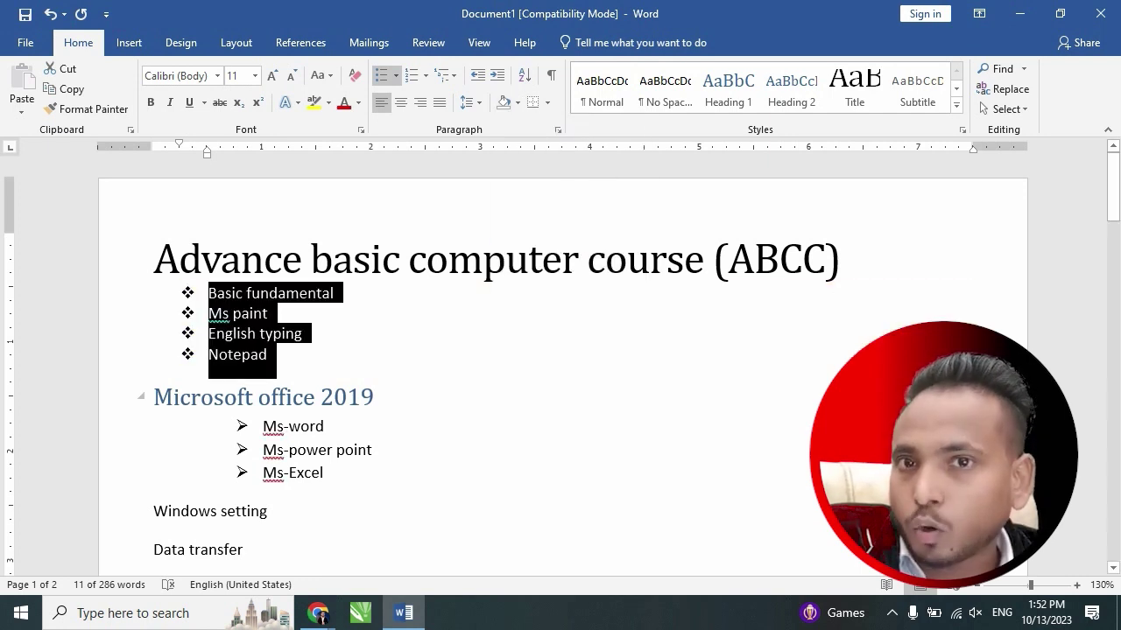
pyautogui.click(249, 333)
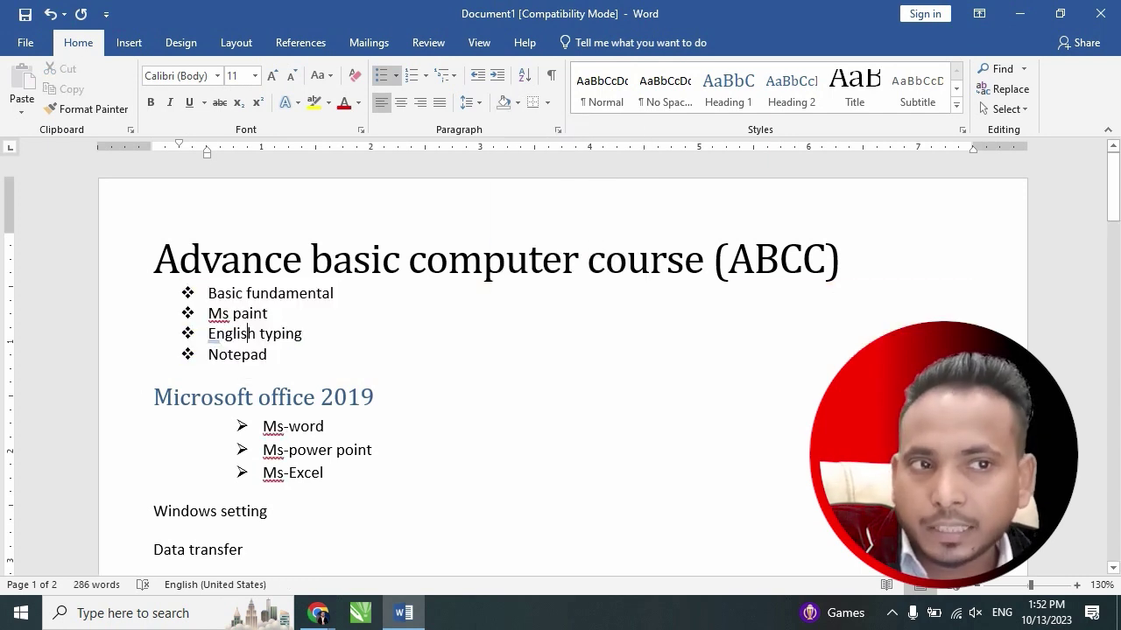
pyautogui.moveTo(335, 293); pyautogui.dragTo(208, 293)
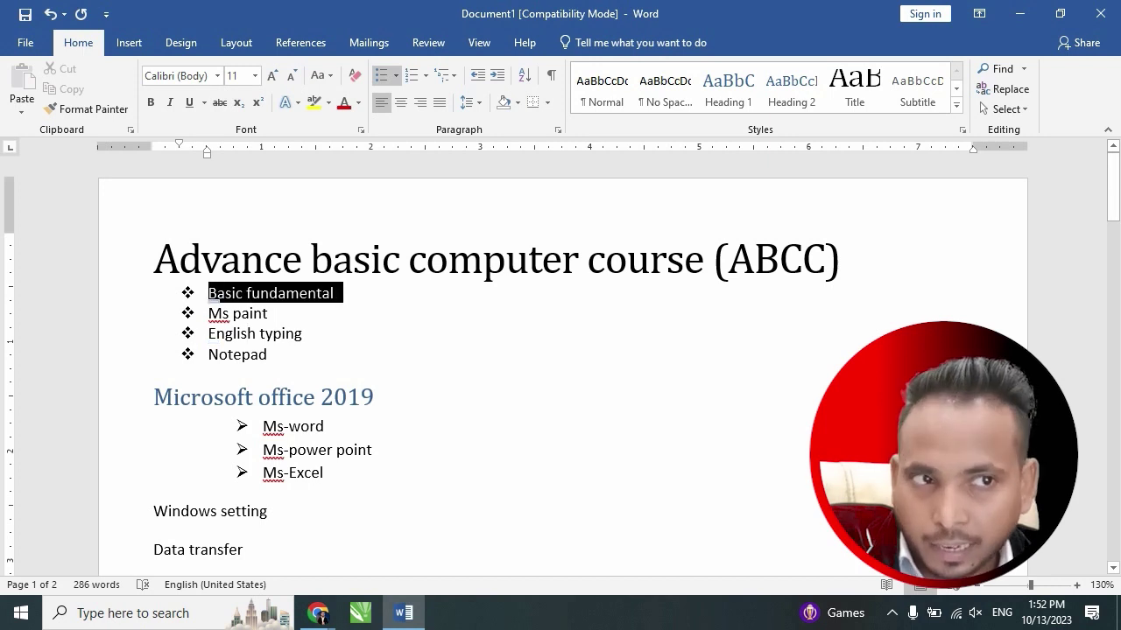
pyautogui.click(518, 102)
pyautogui.press('Escape')
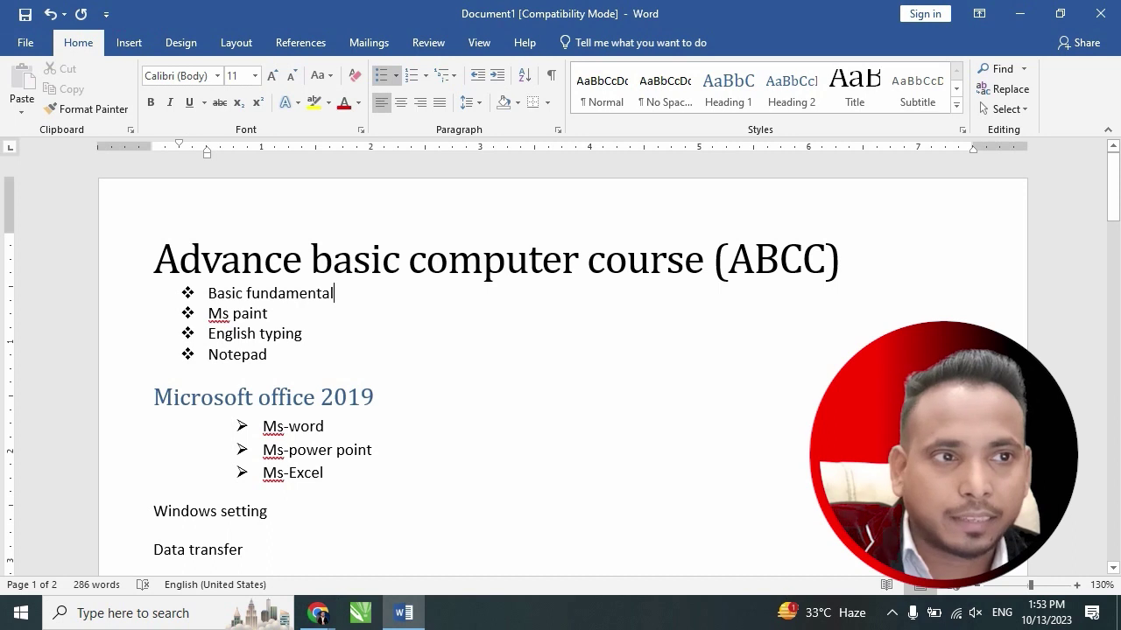
# Shade the Basic fundamental line dark grey across its full width.
pyautogui.moveTo(208, 294); pyautogui.dragTo(343, 294)
pyautogui.click(518, 103)
pyautogui.click(517, 188)
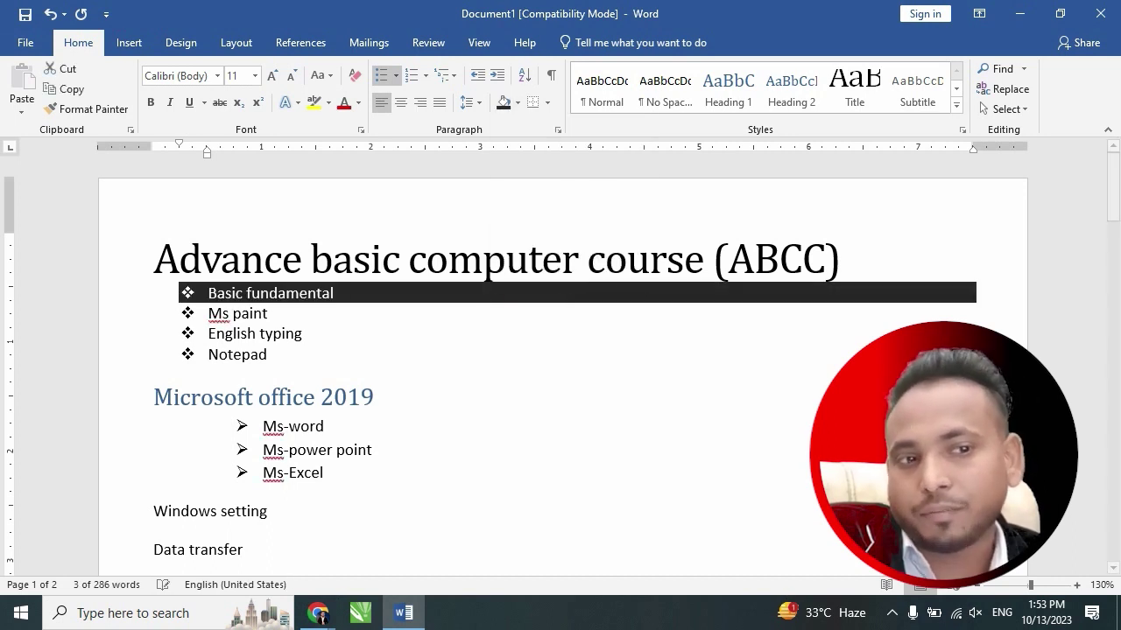
pyautogui.click(267, 354)
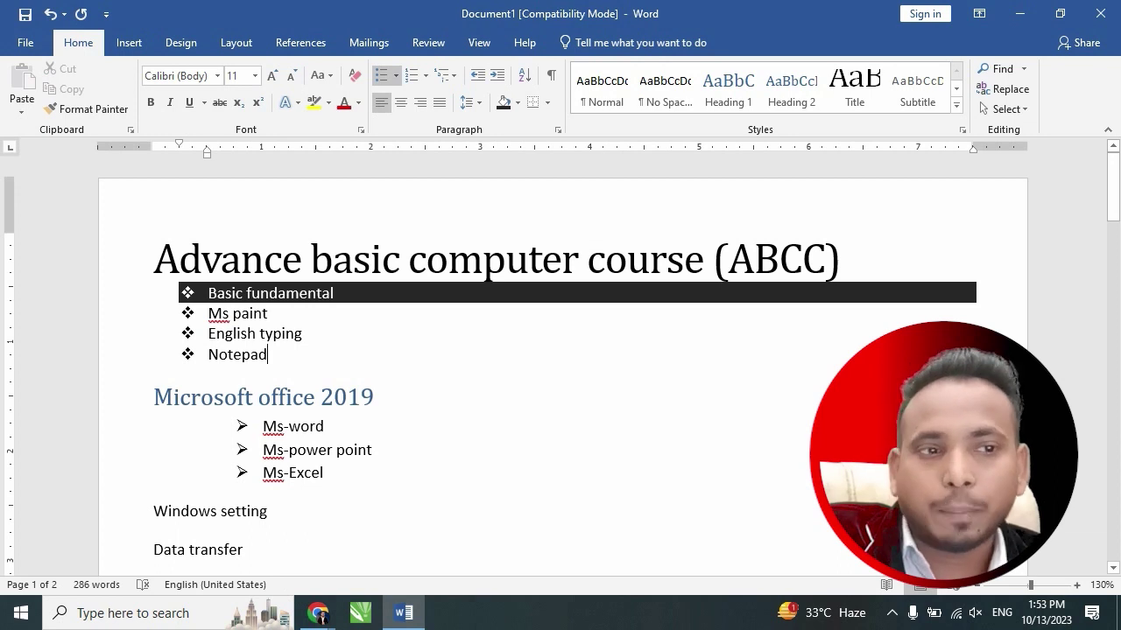
# Shade the Ms paint, English typing and Notepad bullets medium grey.
pyautogui.moveTo(267, 354); pyautogui.dragTo(208, 313)
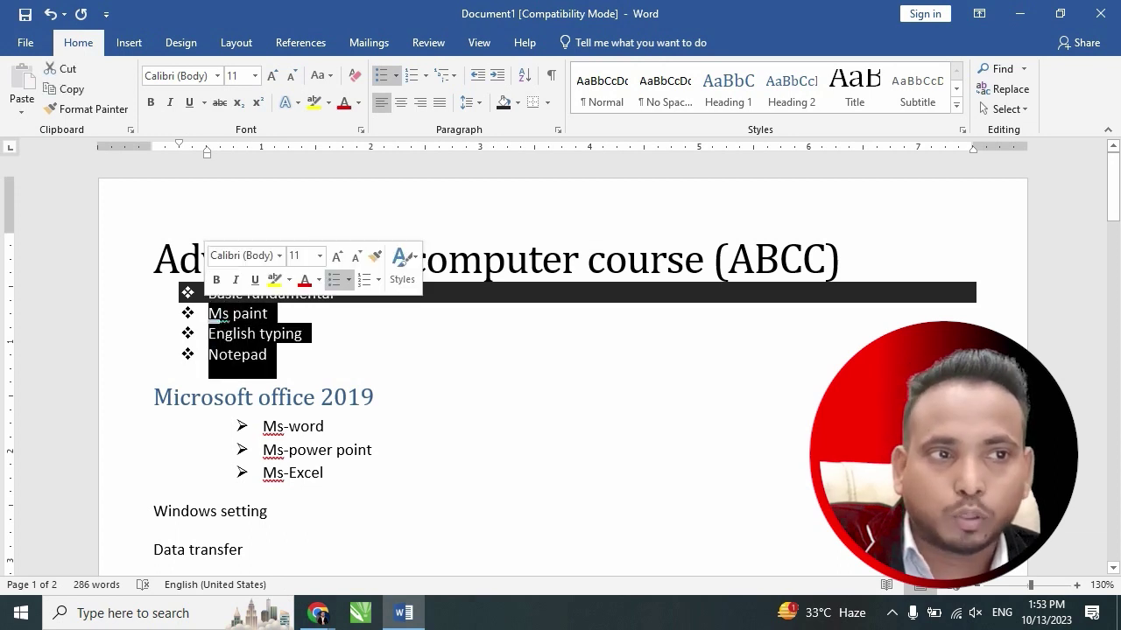
pyautogui.click(517, 102)
pyautogui.click(517, 169)
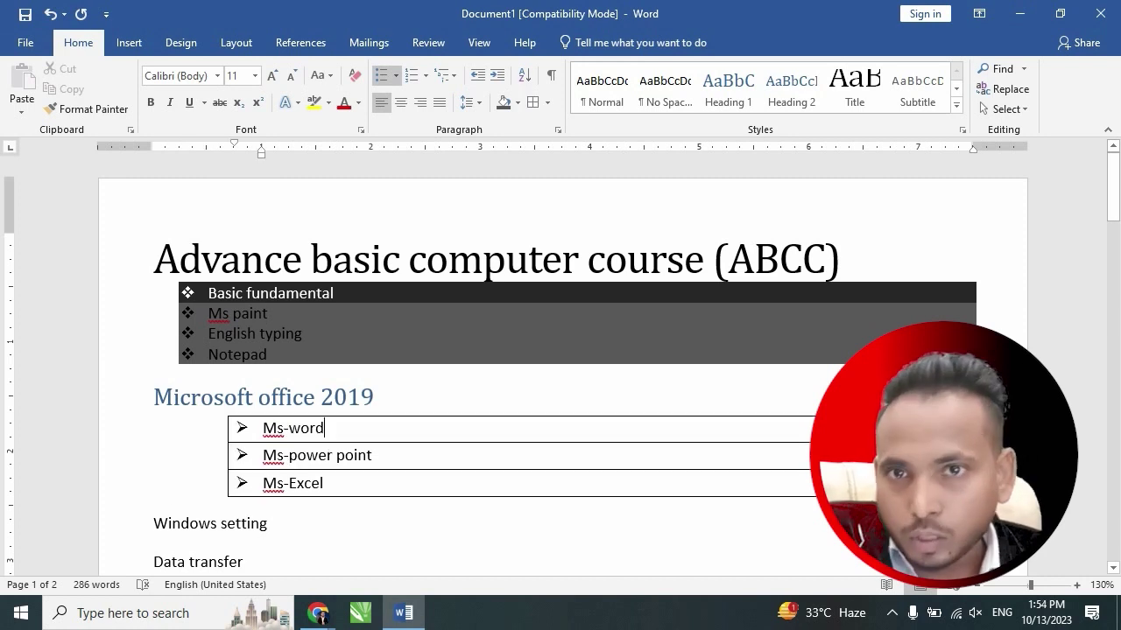
pyautogui.moveTo(262, 427); pyautogui.dragTo(326, 477)
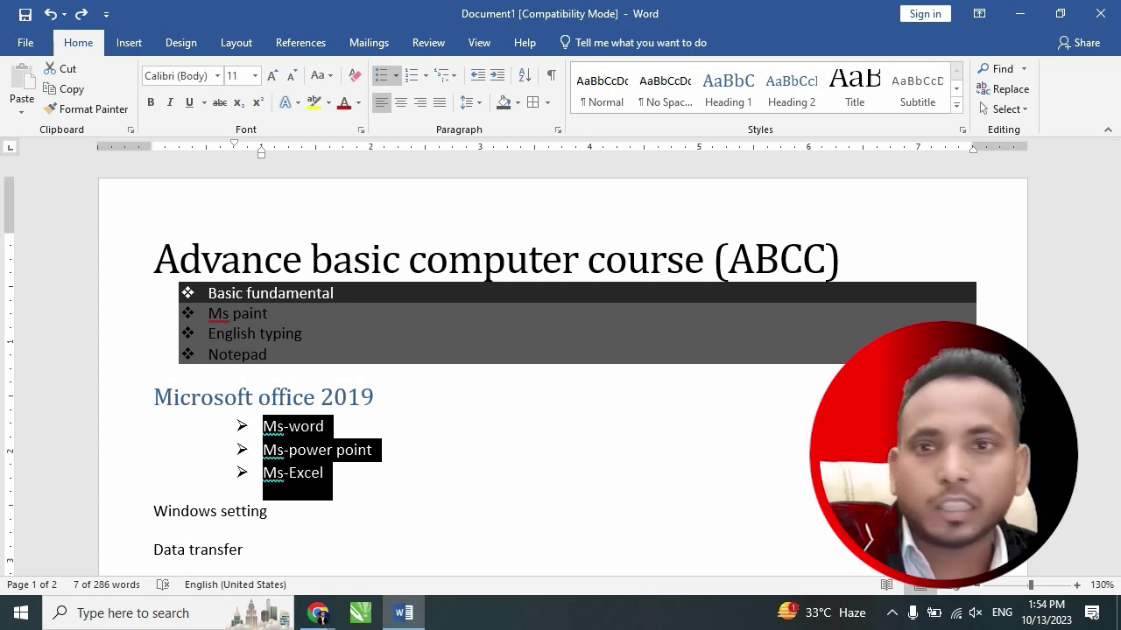
# Apply Outside Borders, then All Borders, to the Ms-word, Ms-power point and Ms-Excel bullets.
pyautogui.click(547, 102)
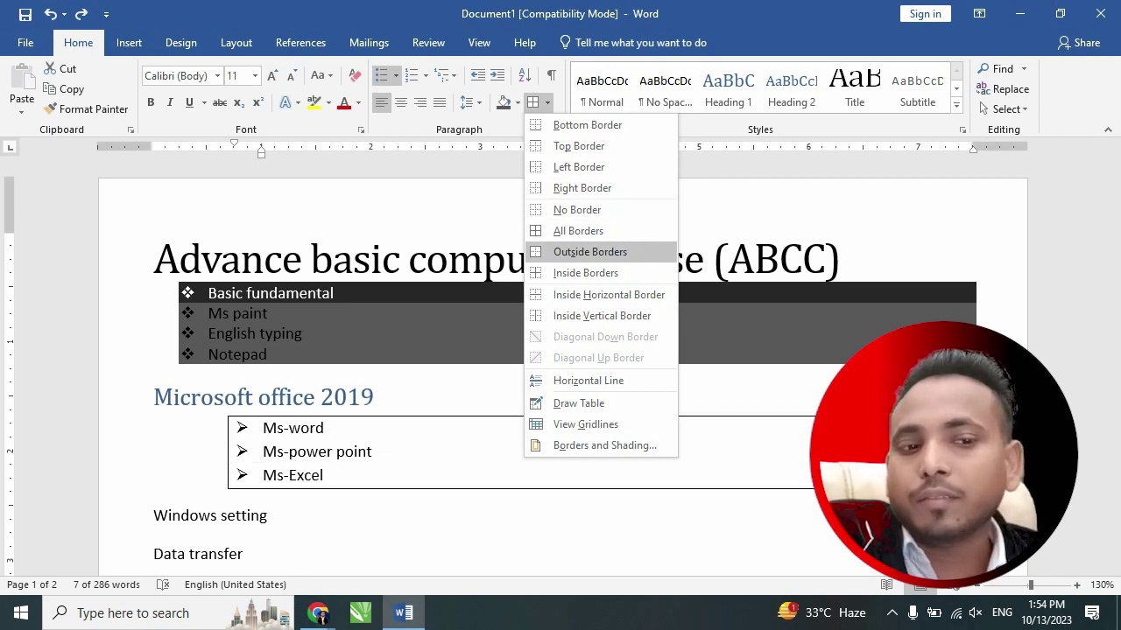
pyautogui.click(590, 251)
pyautogui.click(324, 476)
pyautogui.moveTo(262, 452)
pyautogui.mouseDown()
pyautogui.moveTo(333, 497)
pyautogui.moveTo(262, 428)
pyautogui.mouseUp()
pyautogui.click(547, 102)
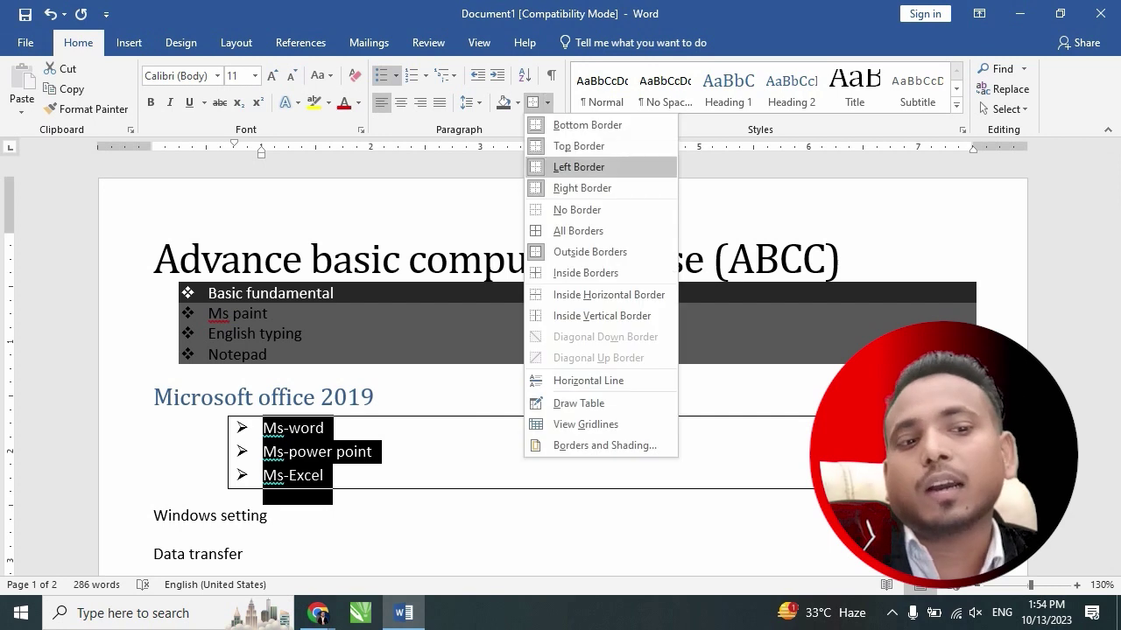
pyautogui.click(577, 230)
pyautogui.click(289, 483)
pyautogui.click(210, 523)
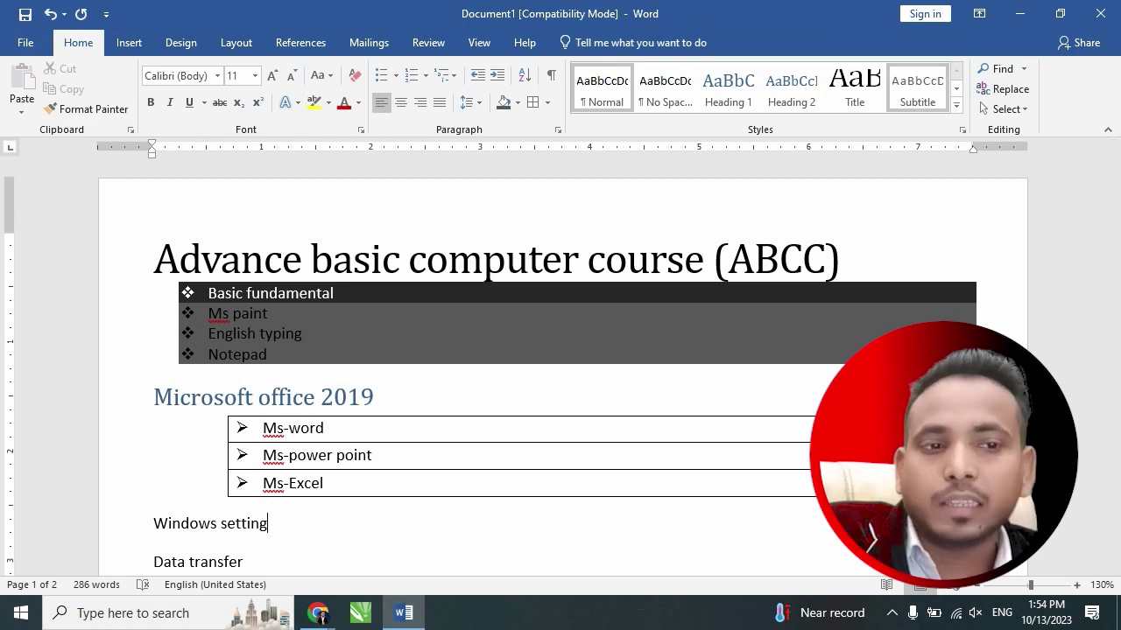
# Open the Navigation pane with Find, search for 'ab', then clear the search box.
pyautogui.click(956, 104)
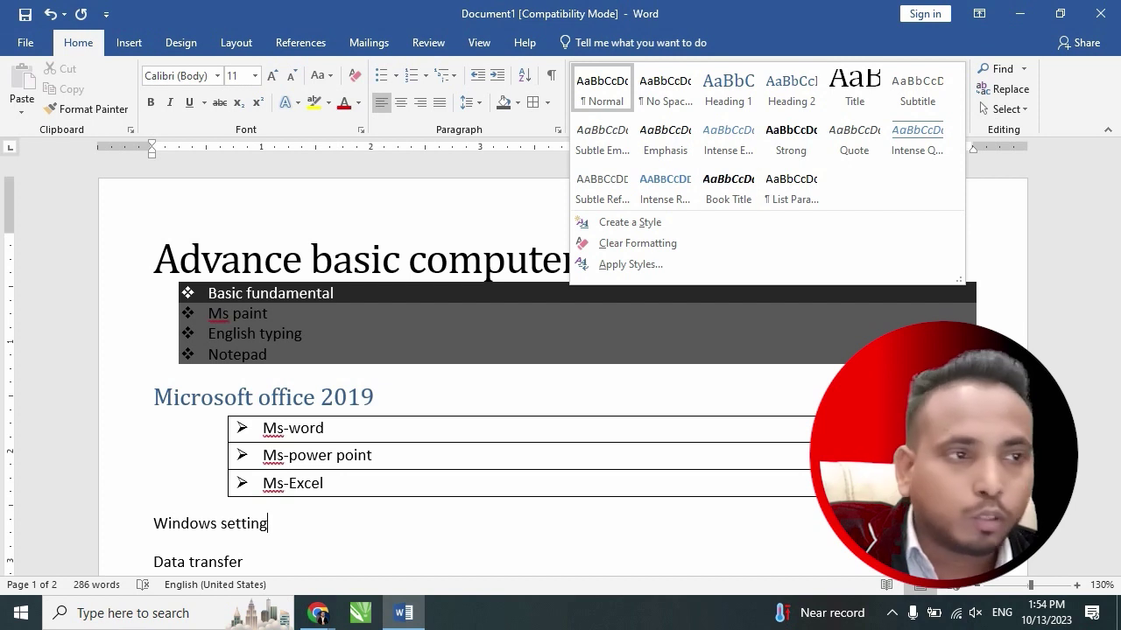
pyautogui.click(180, 259)
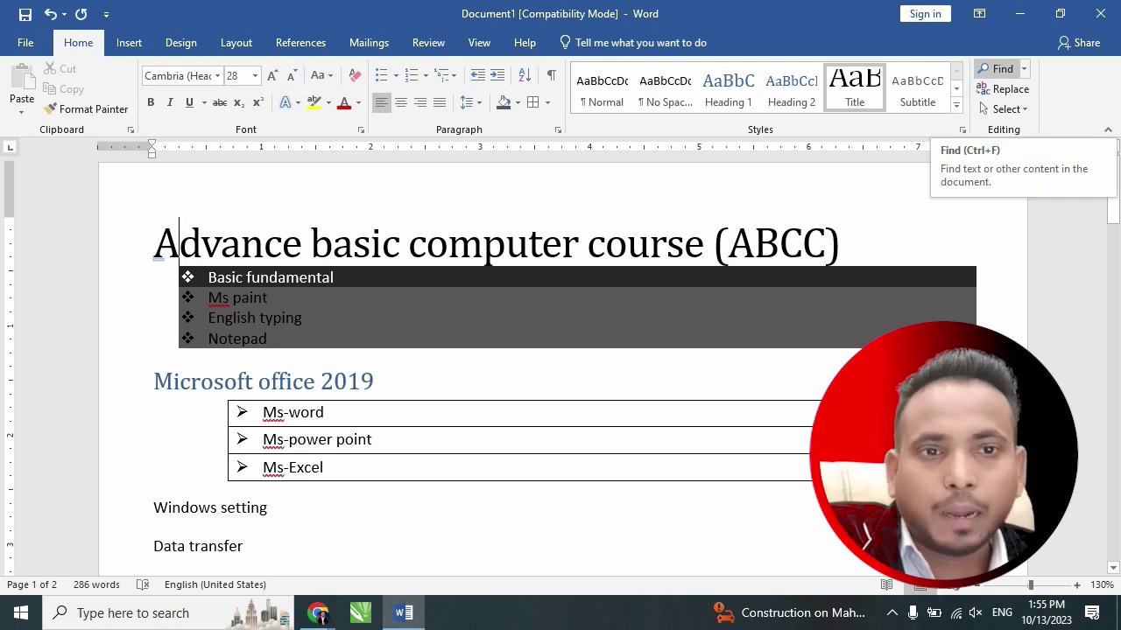
pyautogui.click(998, 68)
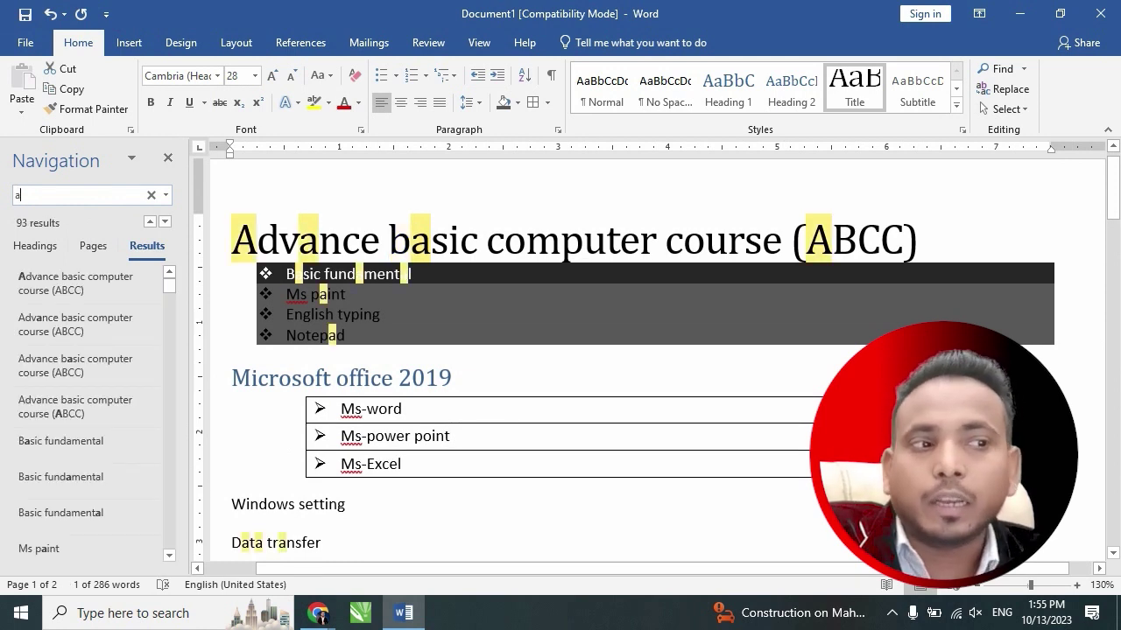
pyautogui.write('ab')
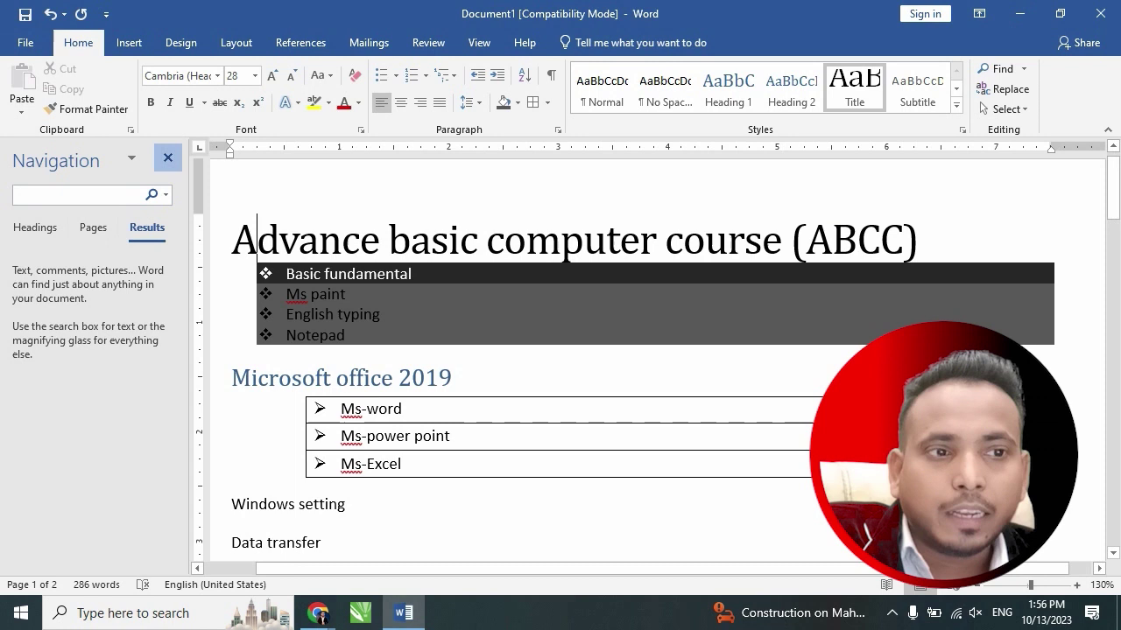
pyautogui.click(167, 157)
# Replace All occurrences of 'ab' with 'qw', so the title reads (QWCC).
pyautogui.click(1002, 89)
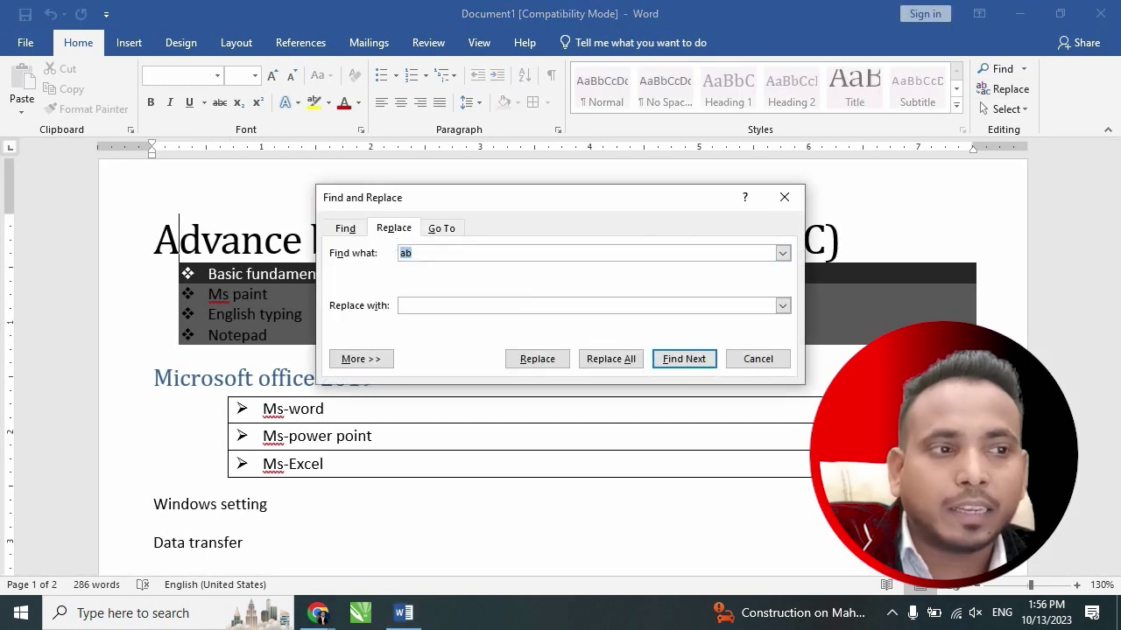
pyautogui.moveTo(569, 176); pyautogui.dragTo(743, 165)
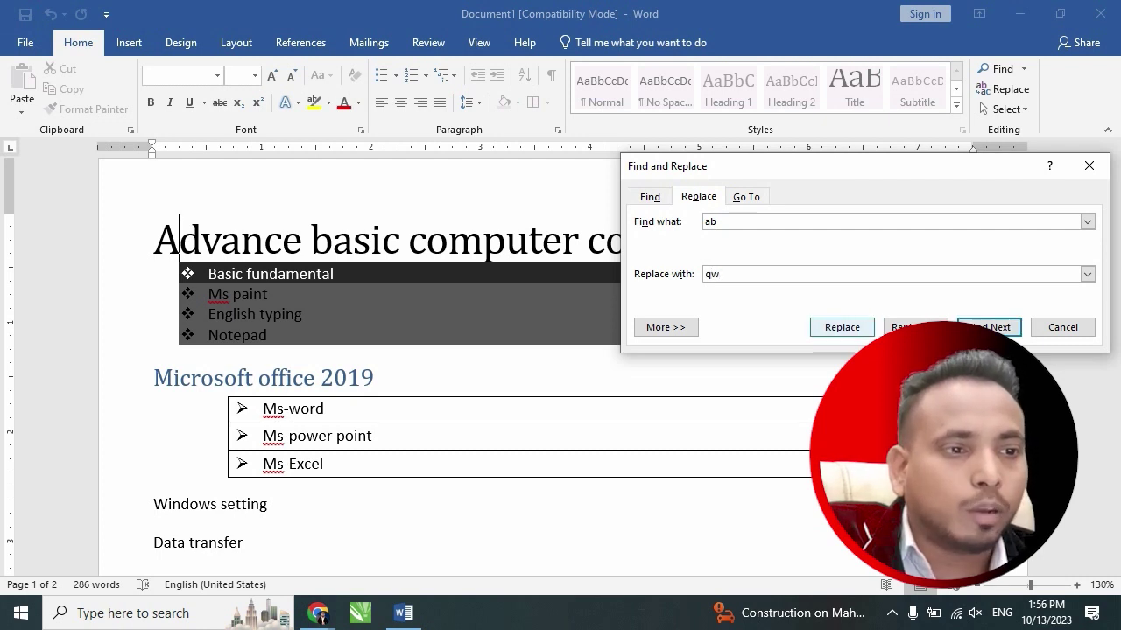
pyautogui.click(915, 327)
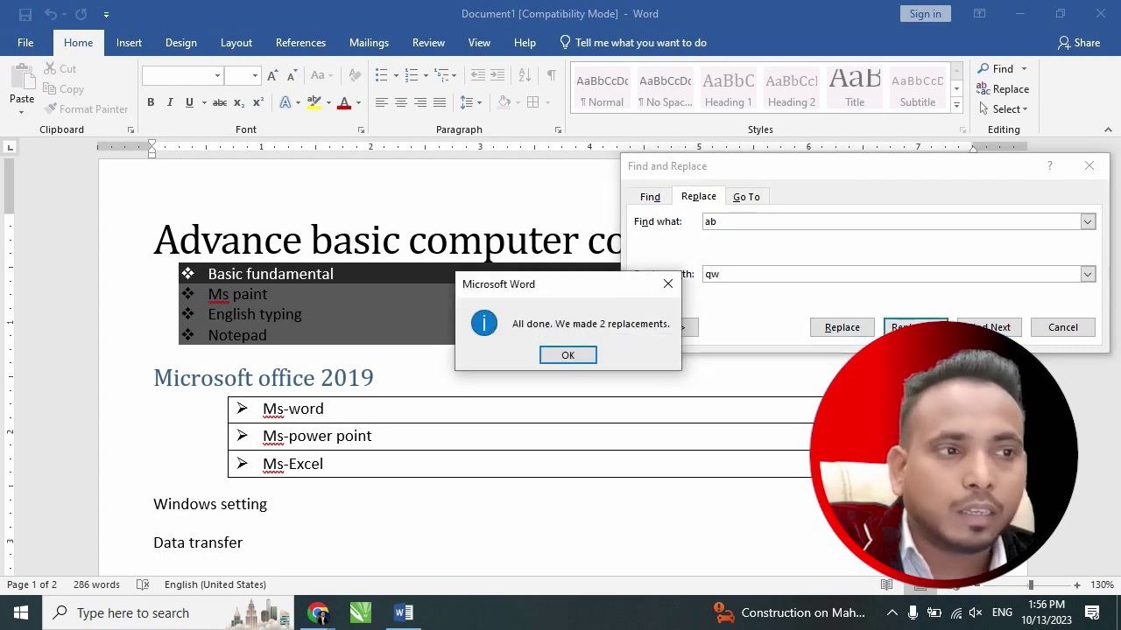
pyautogui.press('Return')
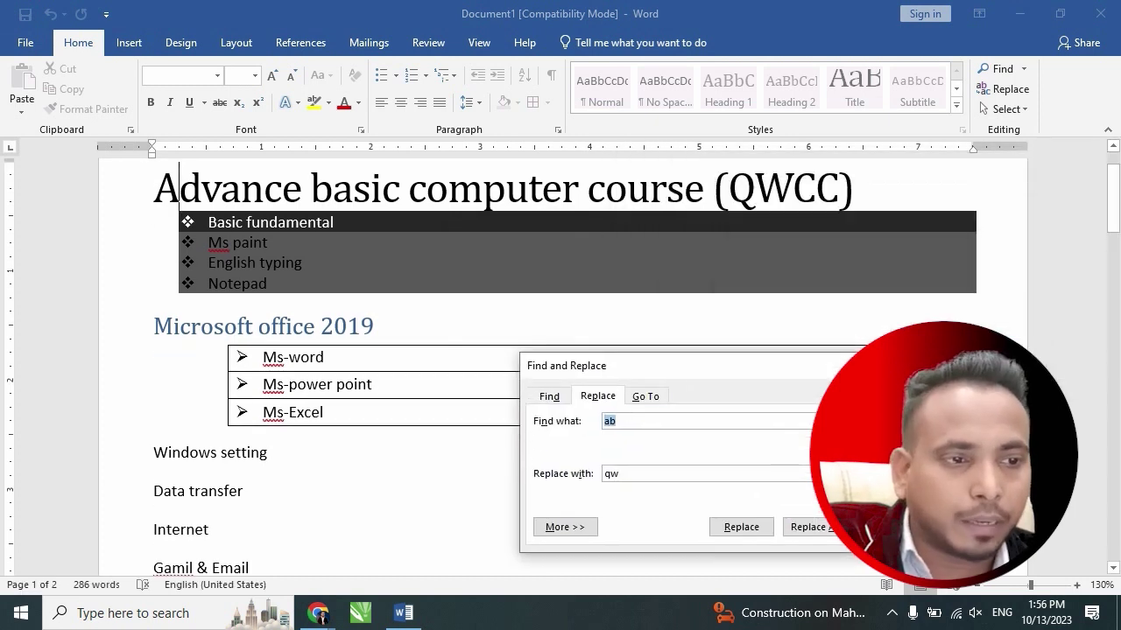
pyautogui.write('qw')
pyautogui.press('Tab')
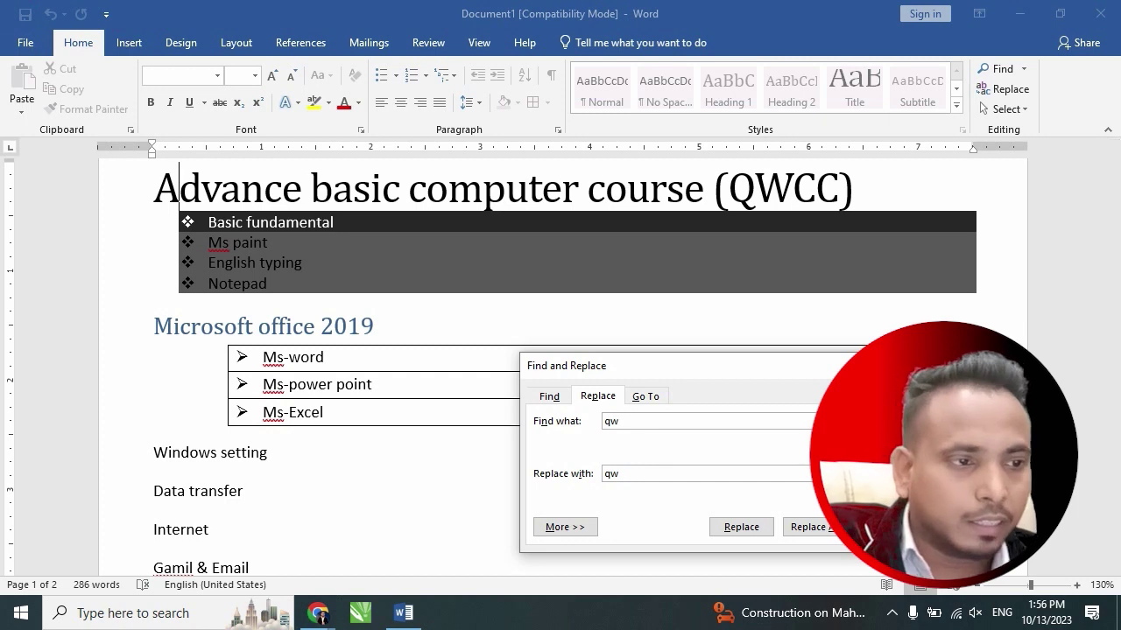